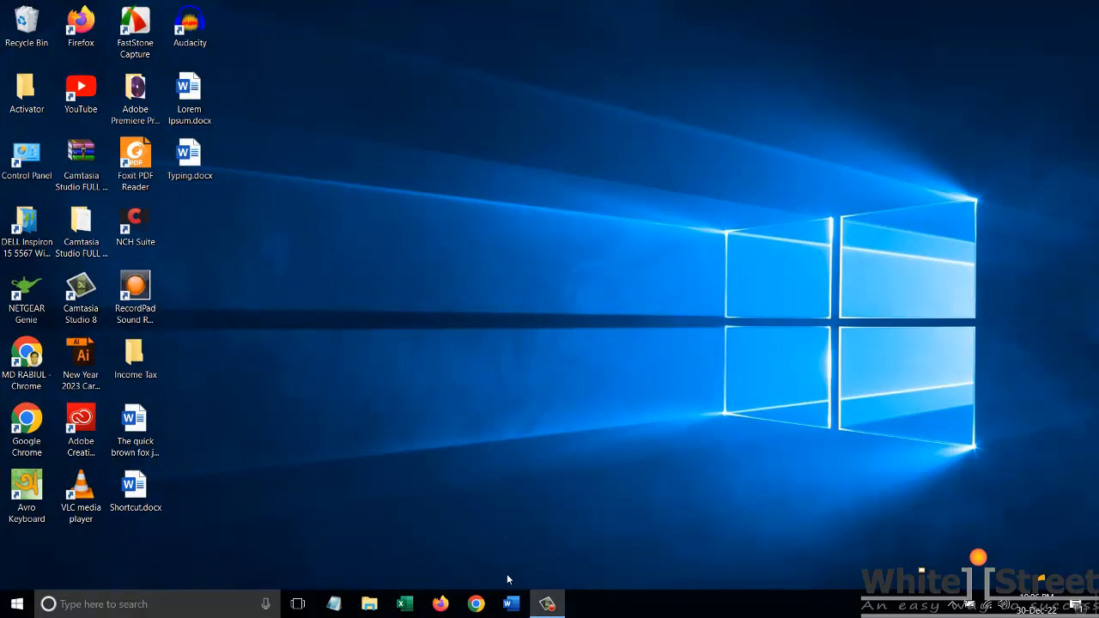
Step: Start Word, enter the paragraph beginning "Lorem Ipsum is simply dummy text of the printing and typesetting industry", and select all text
click(511, 603)
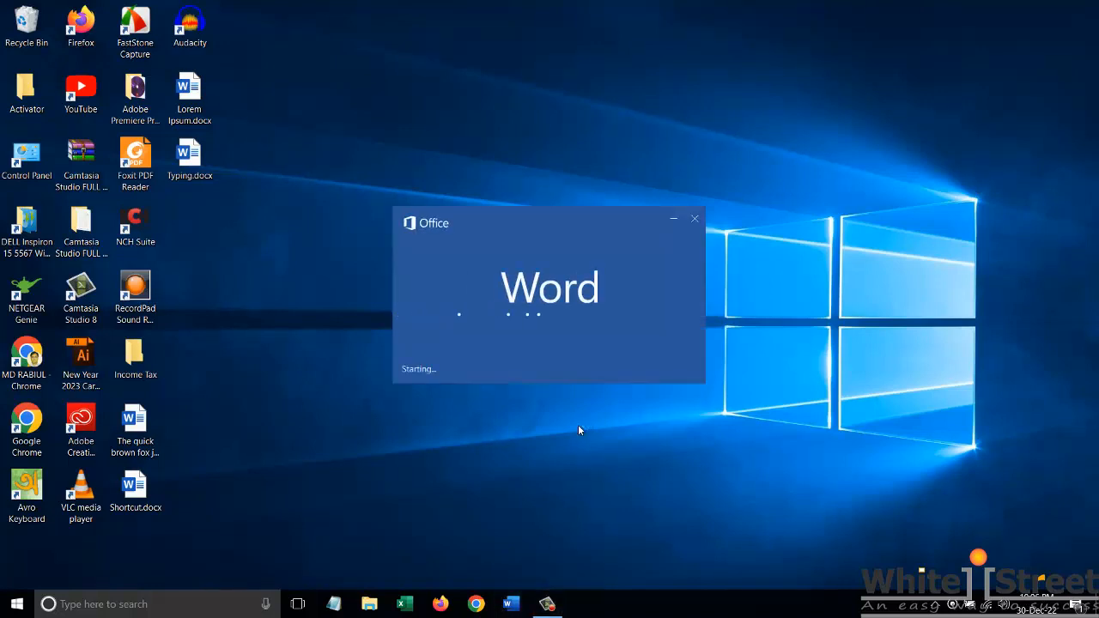
text(Lorem )
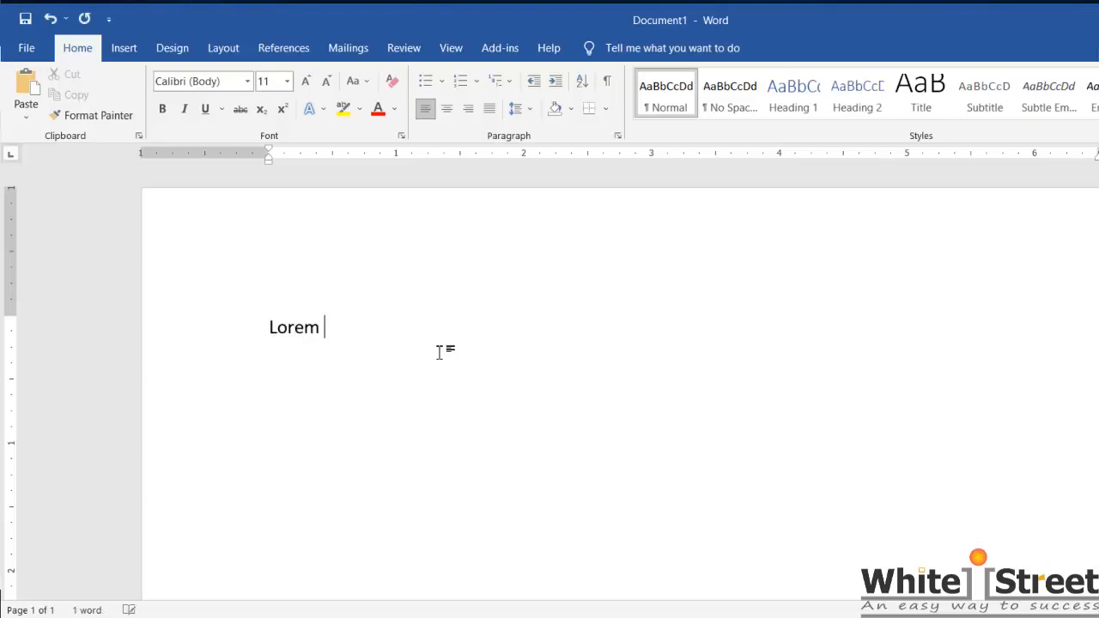
text(Ipsum is simply dummy text of the printing and typesetting industry. Lorem Ipsum has been the industry's standard dummy text ever since the 1500s, when an unknown printer took a galley of type and scrambled it to make a type specimen book. It has survived not only five centuries, but also the leap into electronic typesetting, remaining essentially unchanged. It was popularized in the 1960s with the release of Letraset sheets containing Lorem Ipsum passages, and more recently with desktop publishing software like Aldus PageMaker including versions of Lorem Ipsum.)
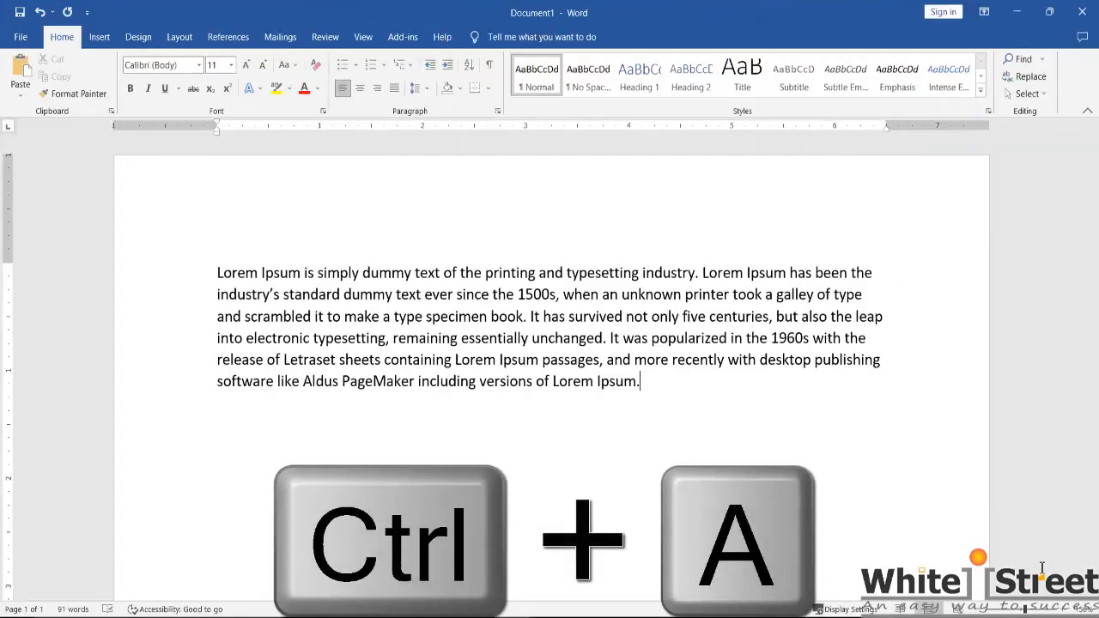
key(ctrl+a)
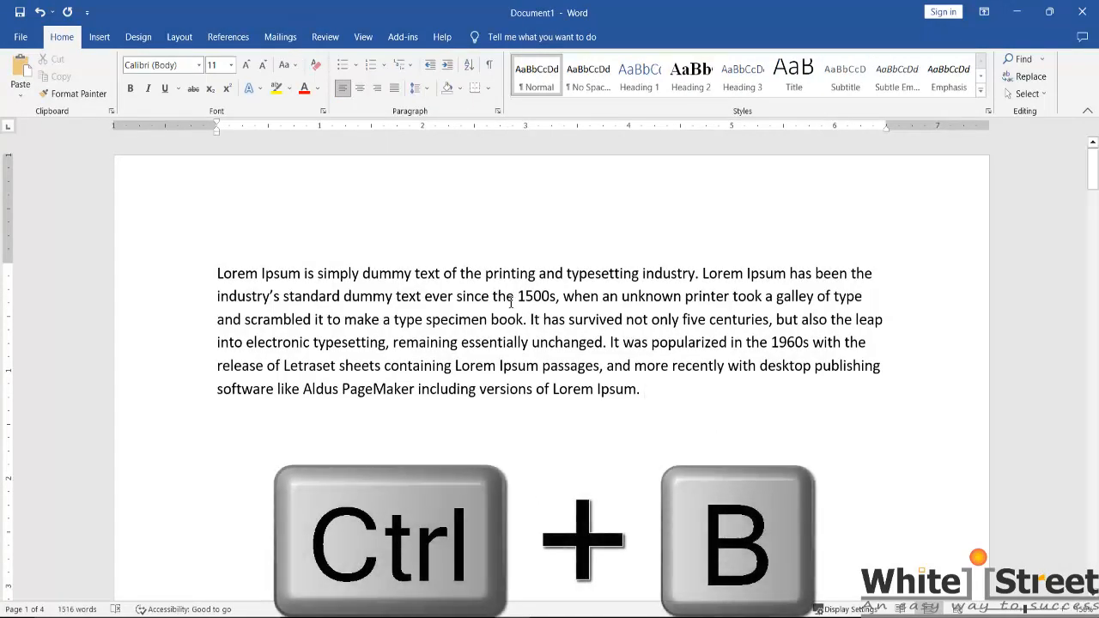
Step: Make the word "printing" in the first line bold and paste a copy of it at the end of the paragraph
drag(485, 273, 544, 277)
key(ctrl+c)
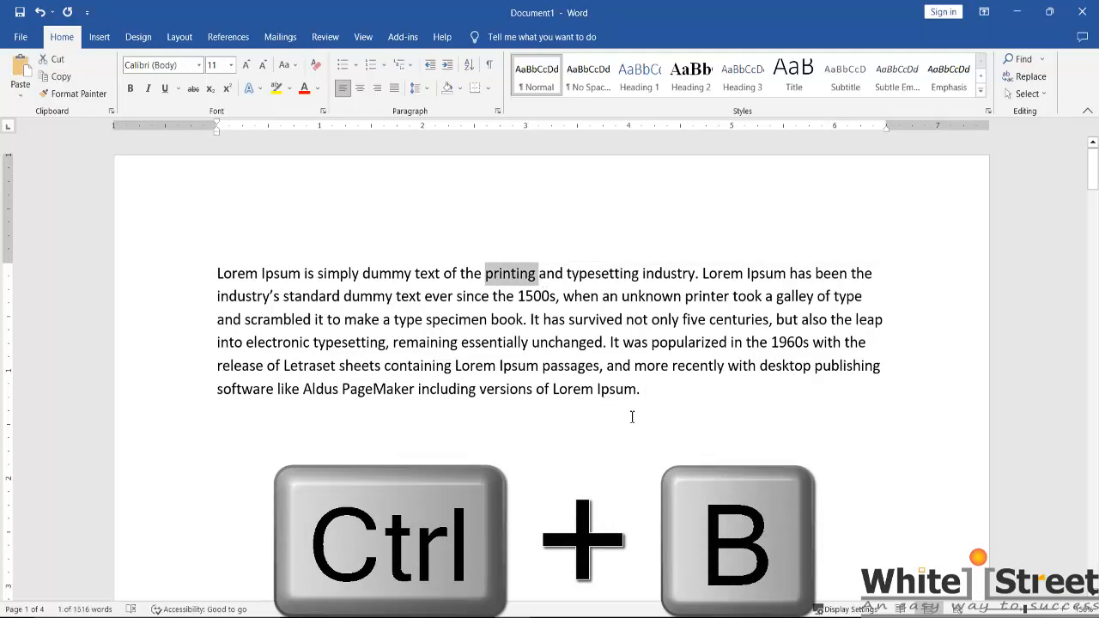
key(ctrl+b)
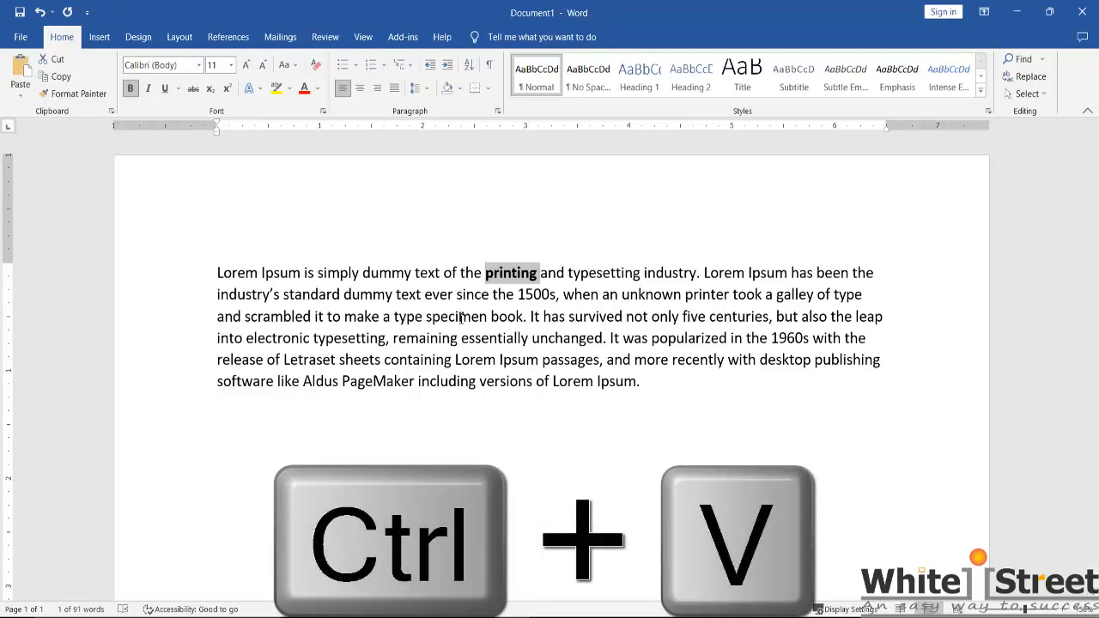
click(688, 384)
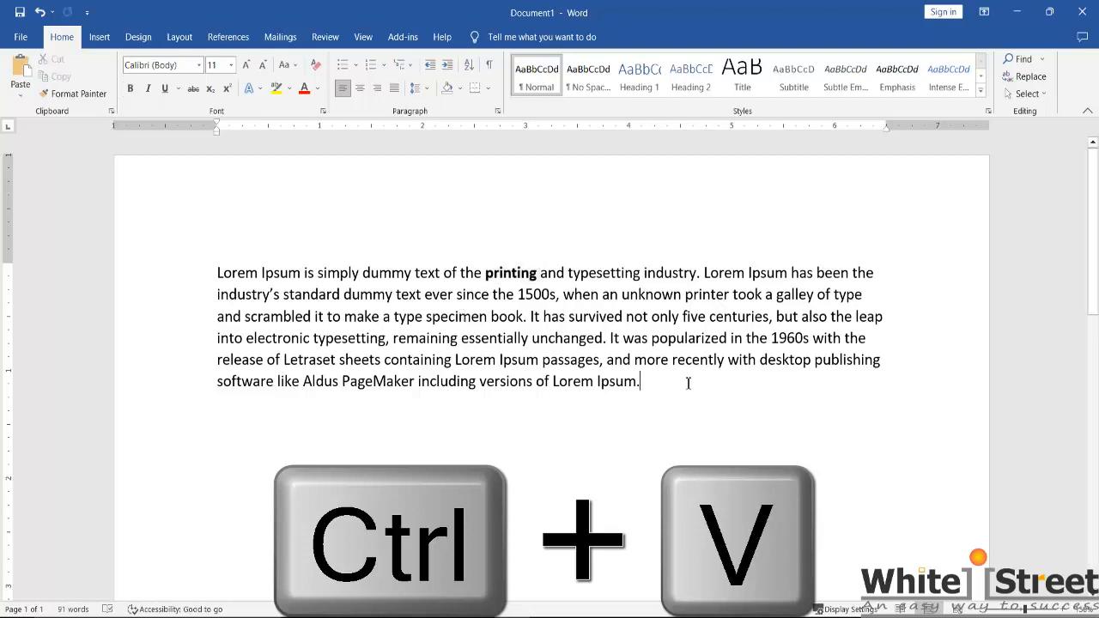
key(ctrl+v)
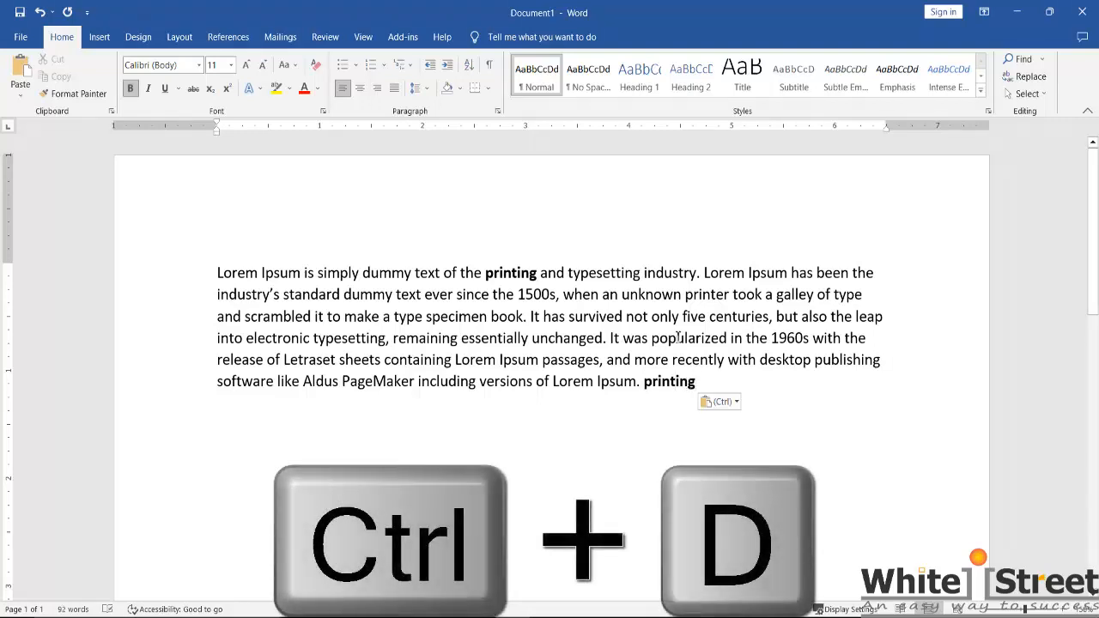
Step: Select the whole paragraph and choose Arial at size 12 in its font settings
drag(218, 273, 714, 389)
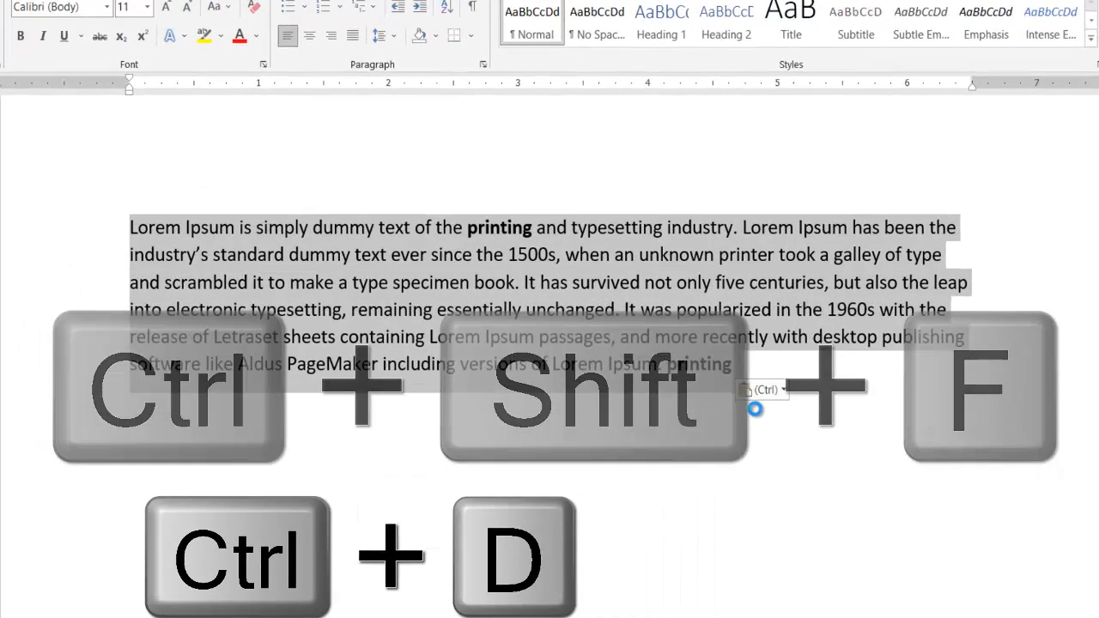
key(ctrl+shift+f)
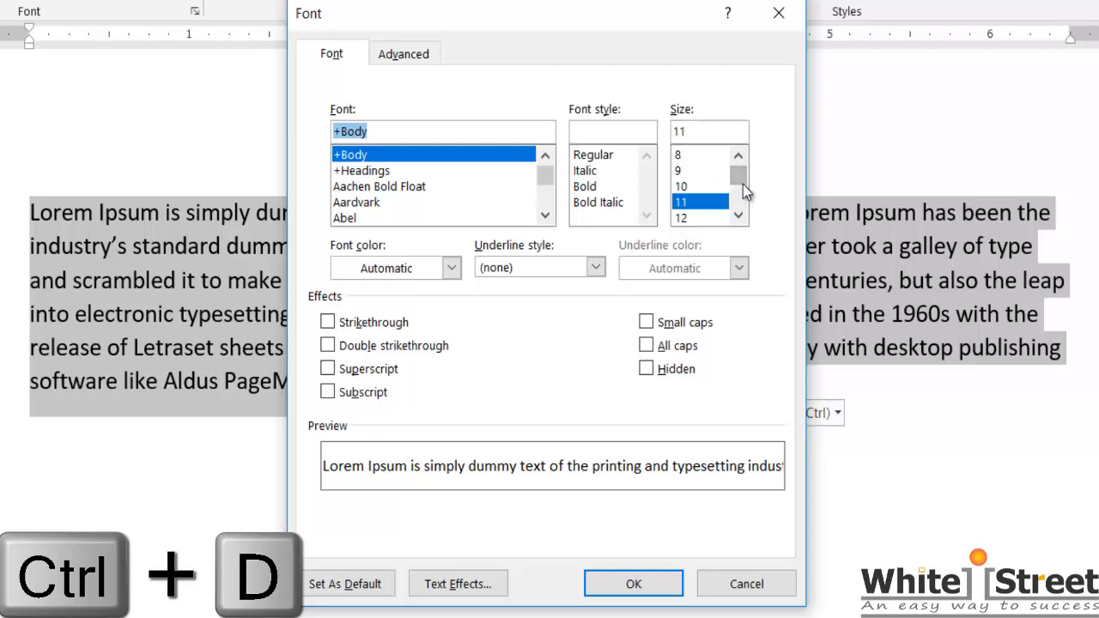
scroll(743, 193, down, 1)
click(700, 187)
scroll(446, 189, down, 10)
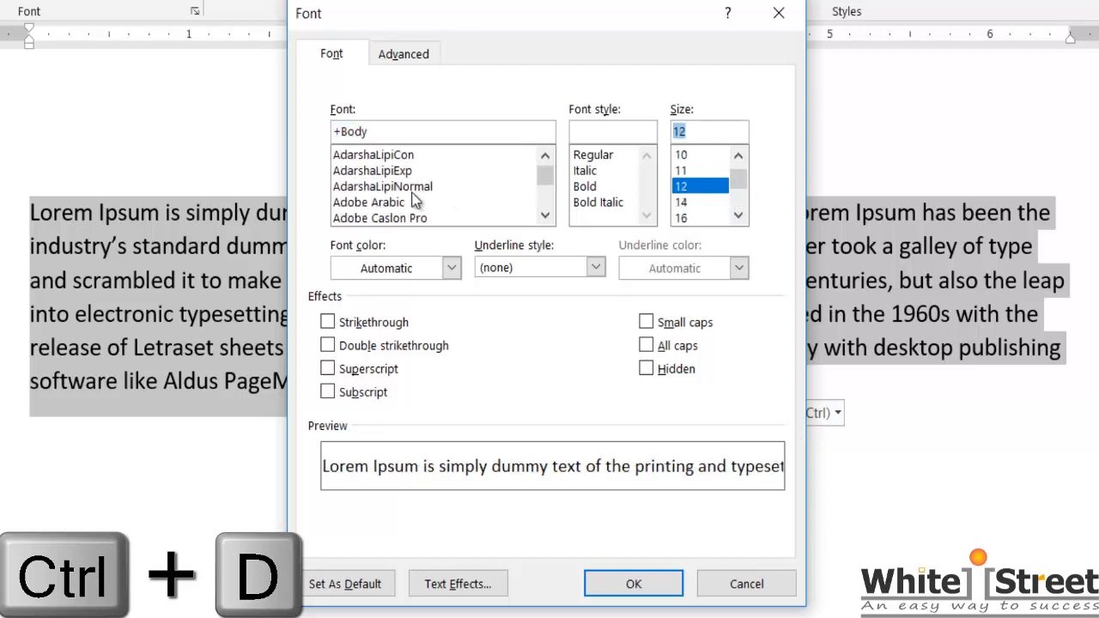
scroll(403, 185, down, 6)
click(352, 155)
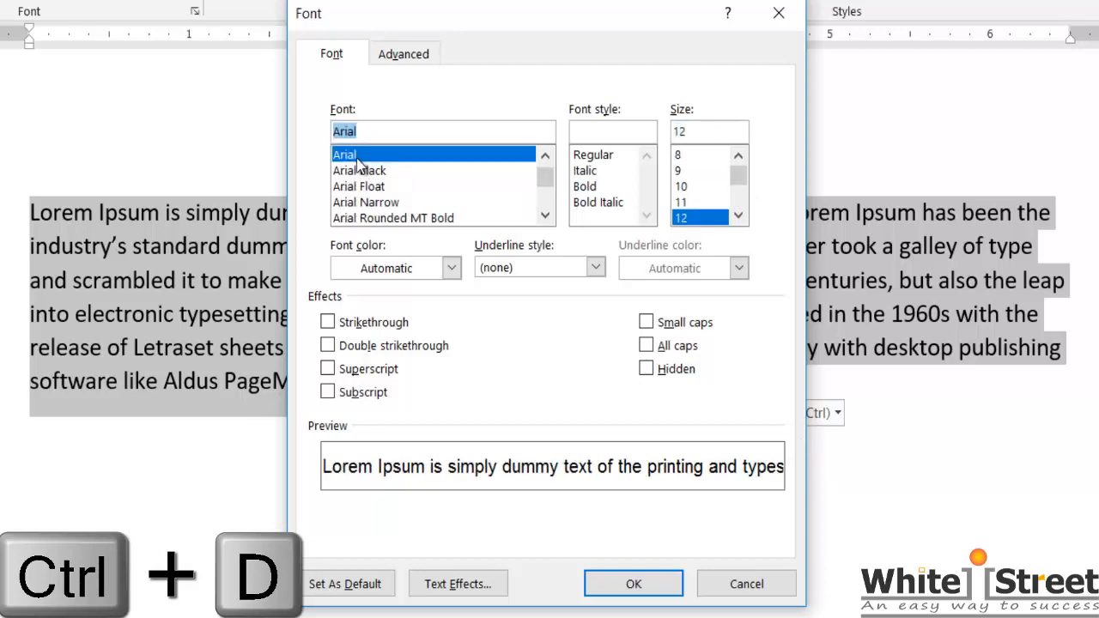
Step: Give the selected paragraph a red font color and a single yellow underline, and apply the font settings
click(428, 272)
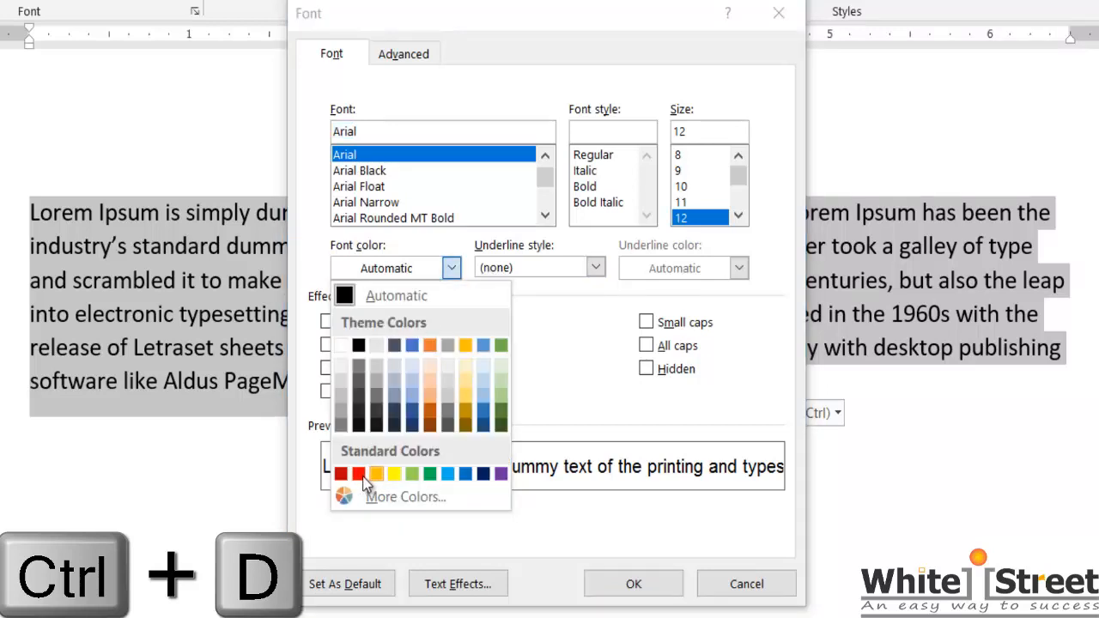
click(359, 475)
click(548, 268)
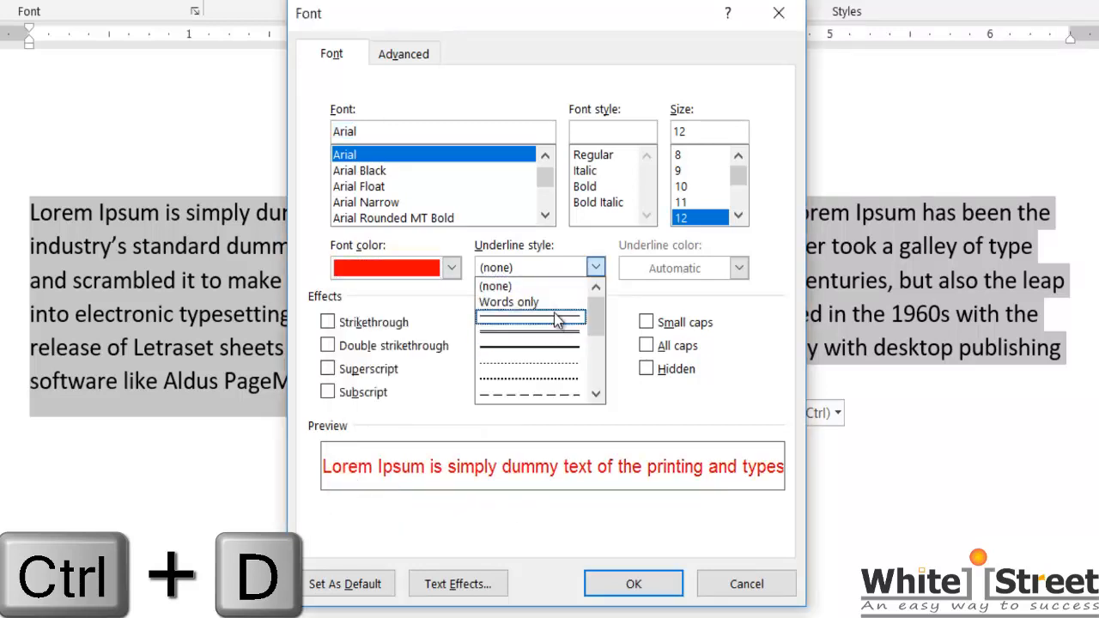
click(557, 320)
click(738, 268)
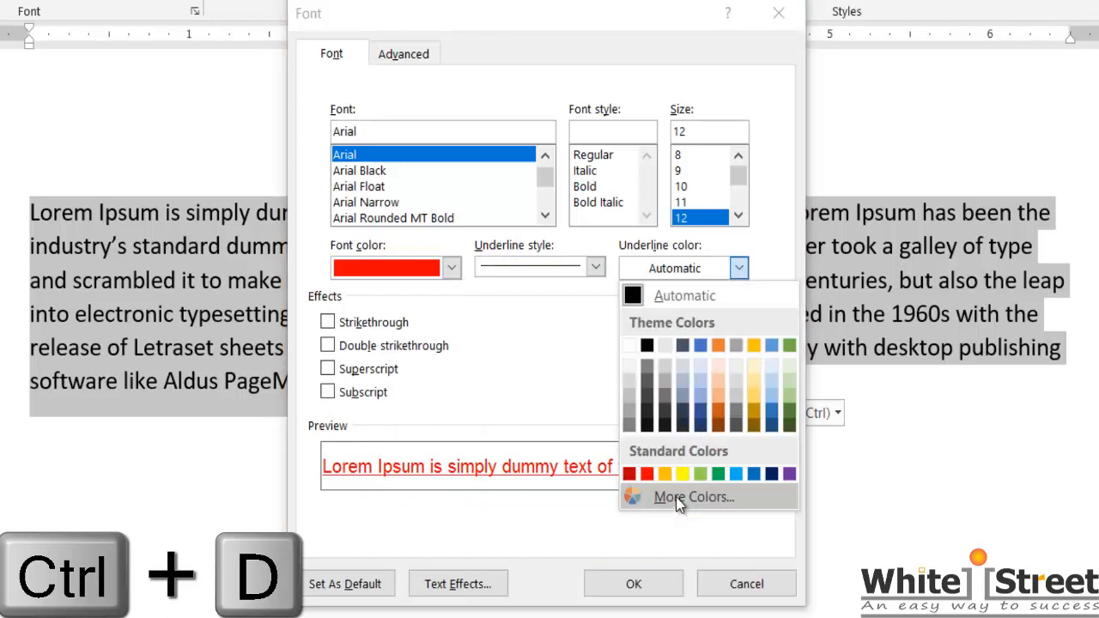
click(682, 474)
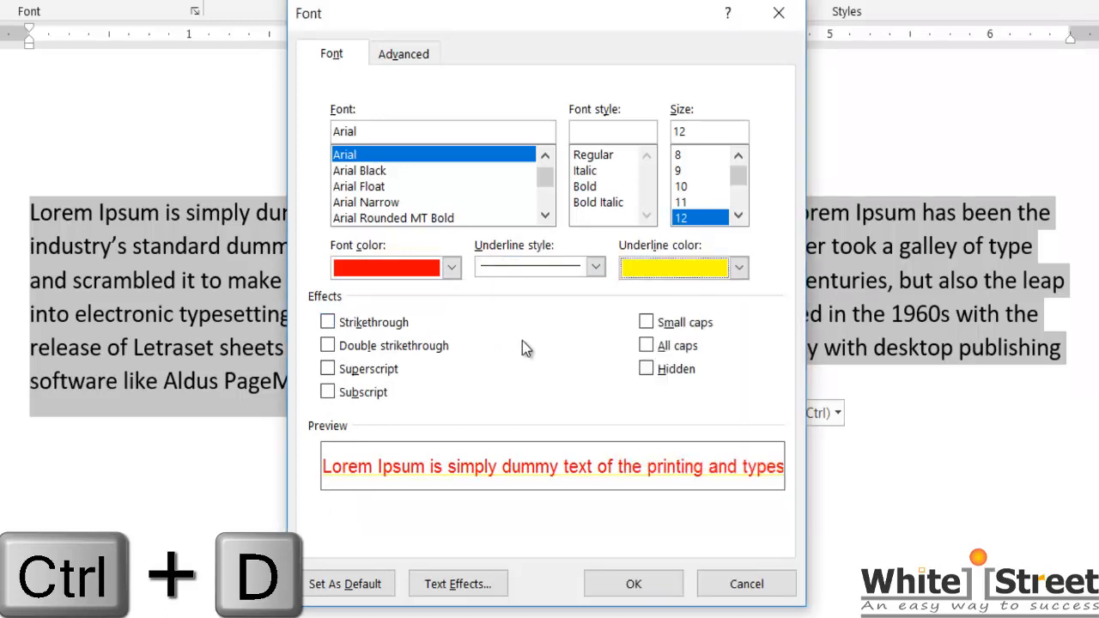
click(634, 584)
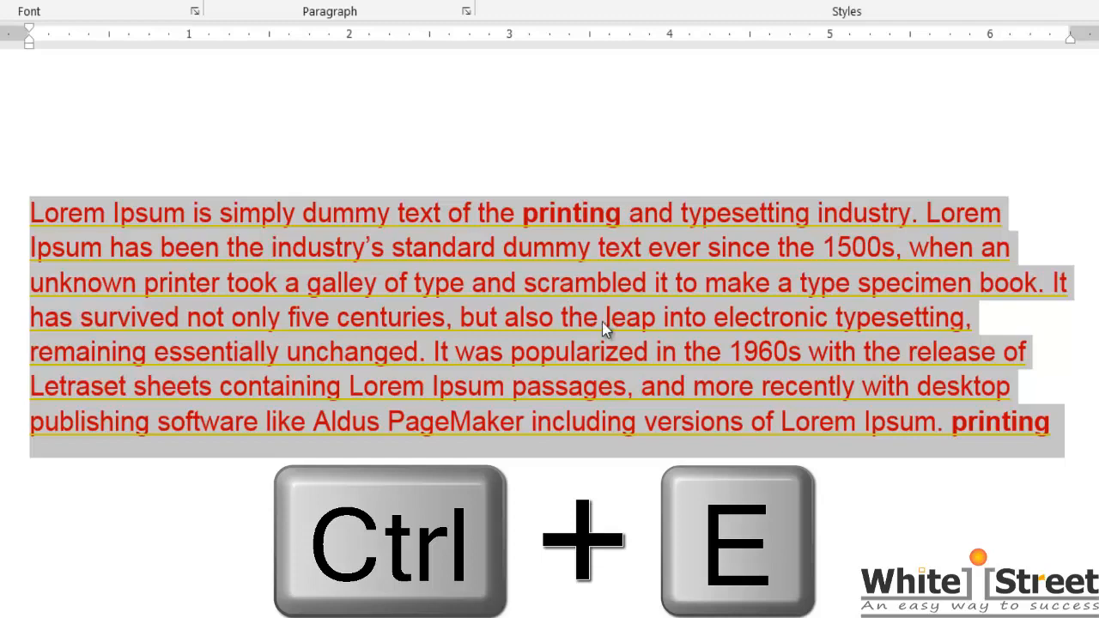
Step: Try center, left and right alignment on the red paragraph and finish with it justified
click(488, 286)
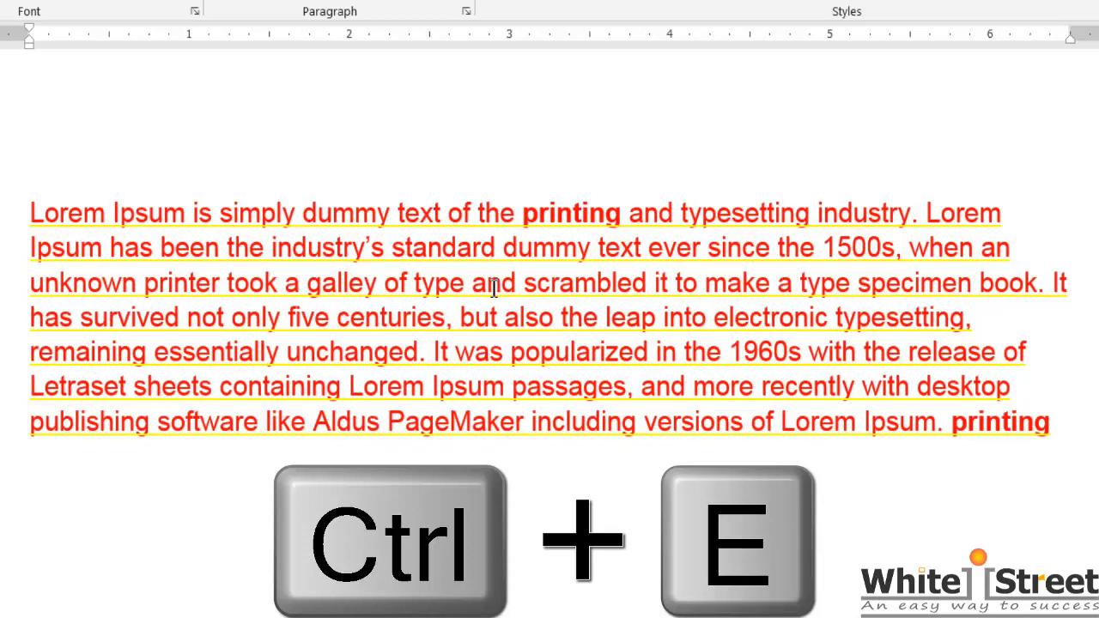
key(ctrl+e)
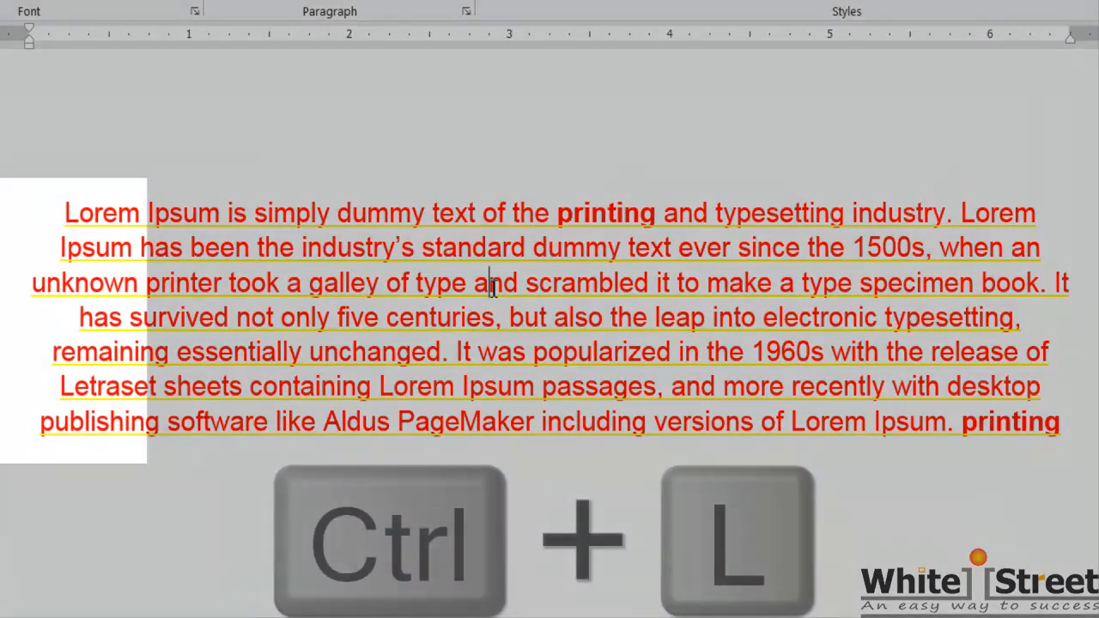
key(ctrl+l)
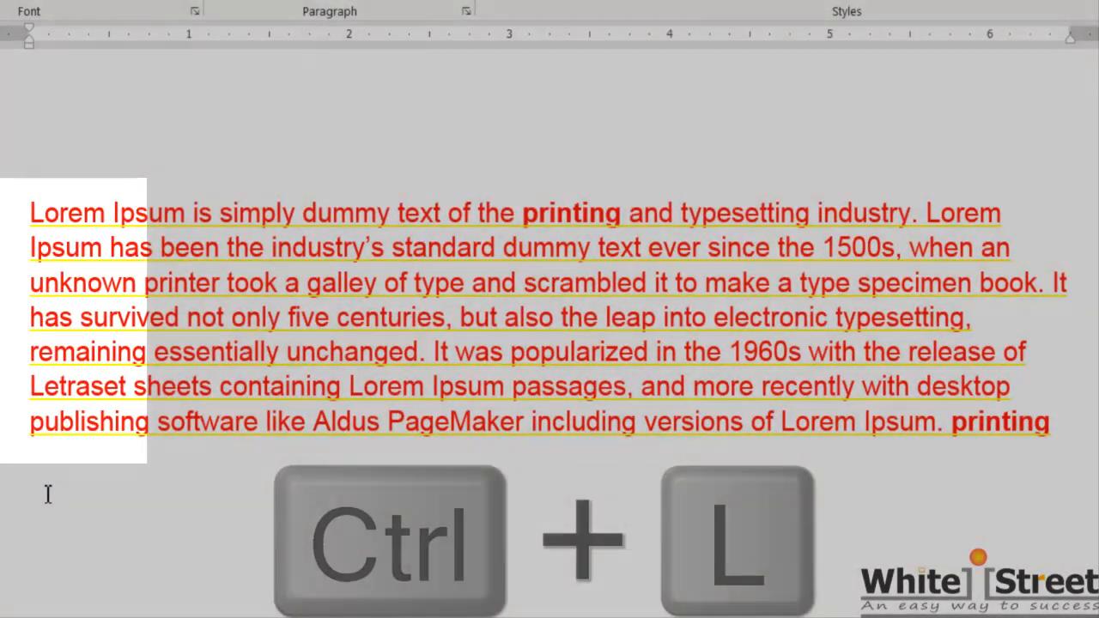
key(ctrl+r)
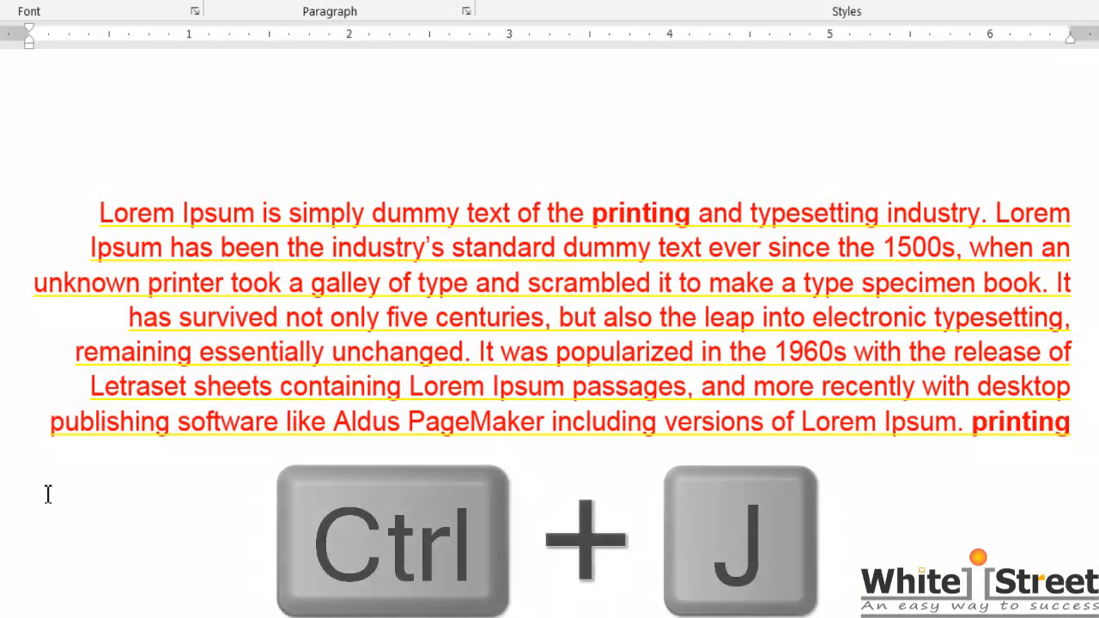
key(ctrl+j)
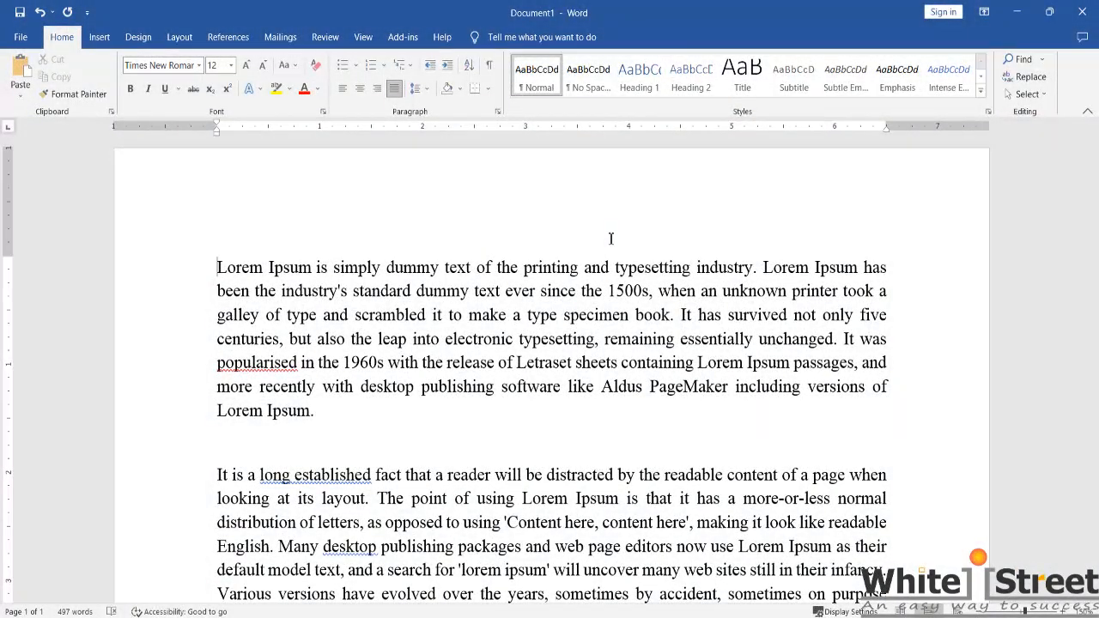
Step: Search the document for "get"
key(ctrl+f)
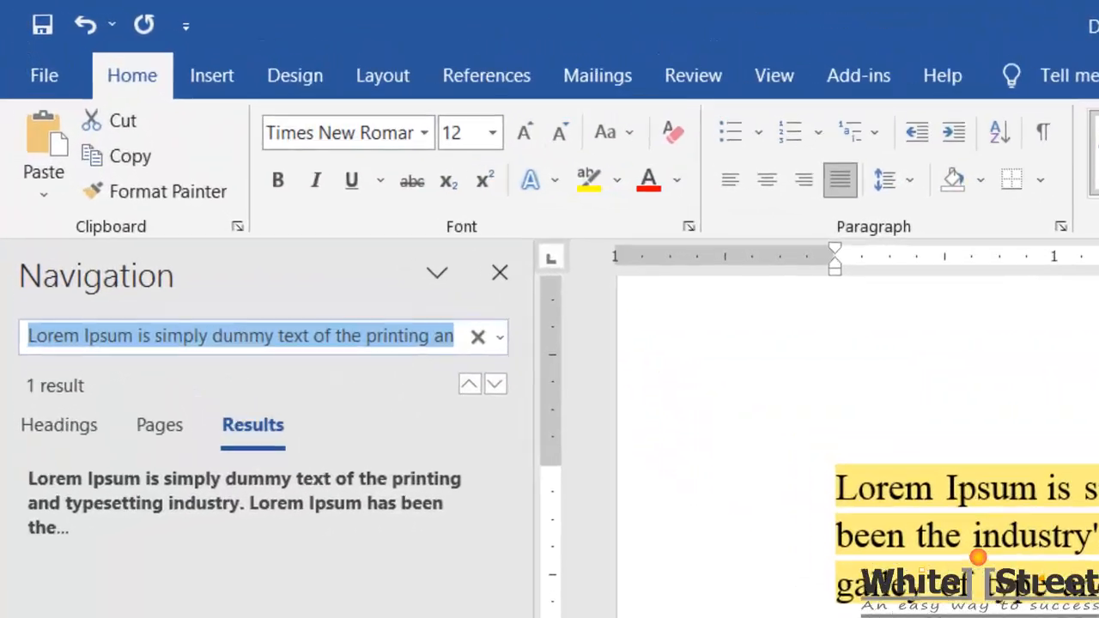
text(ge)
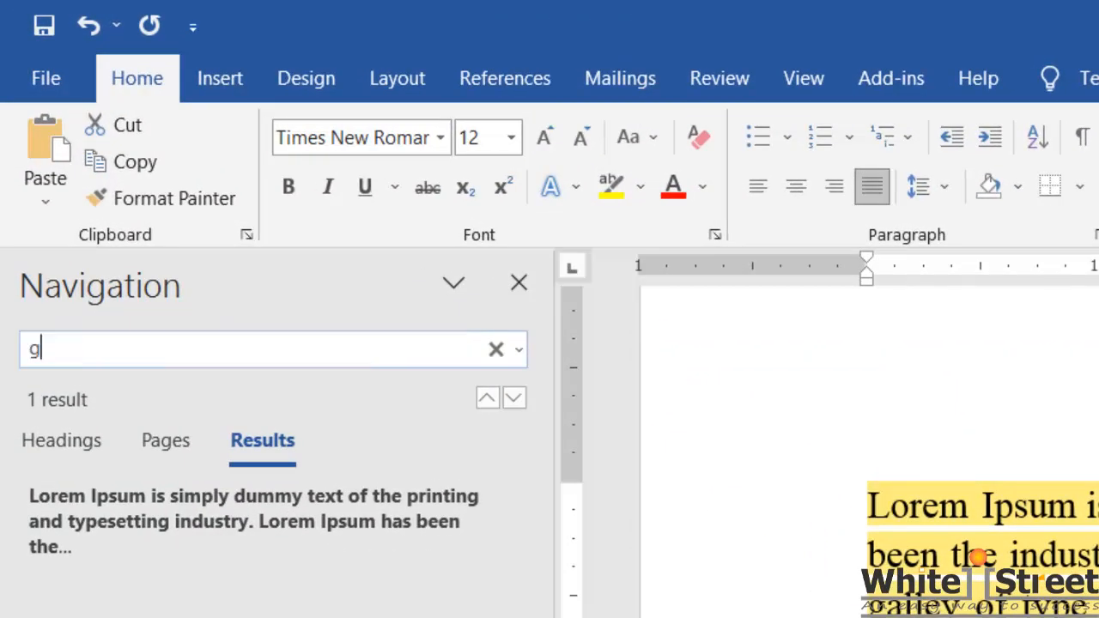
text(t)
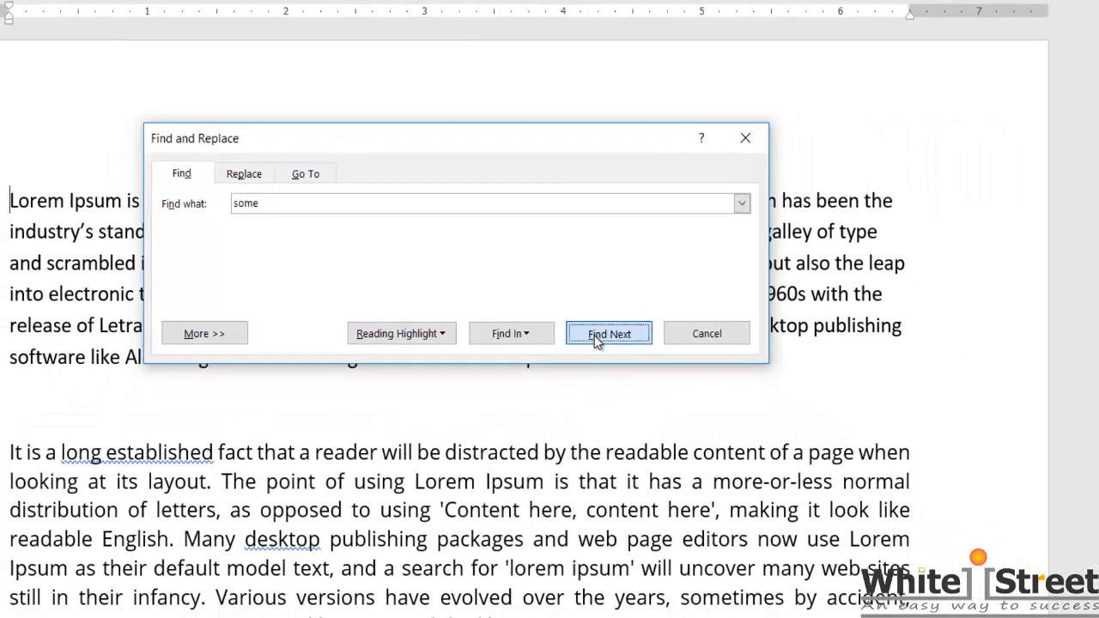
Step: Place the cursor at the end of the first paragraph and go to page 3 with Go To
click(691, 387)
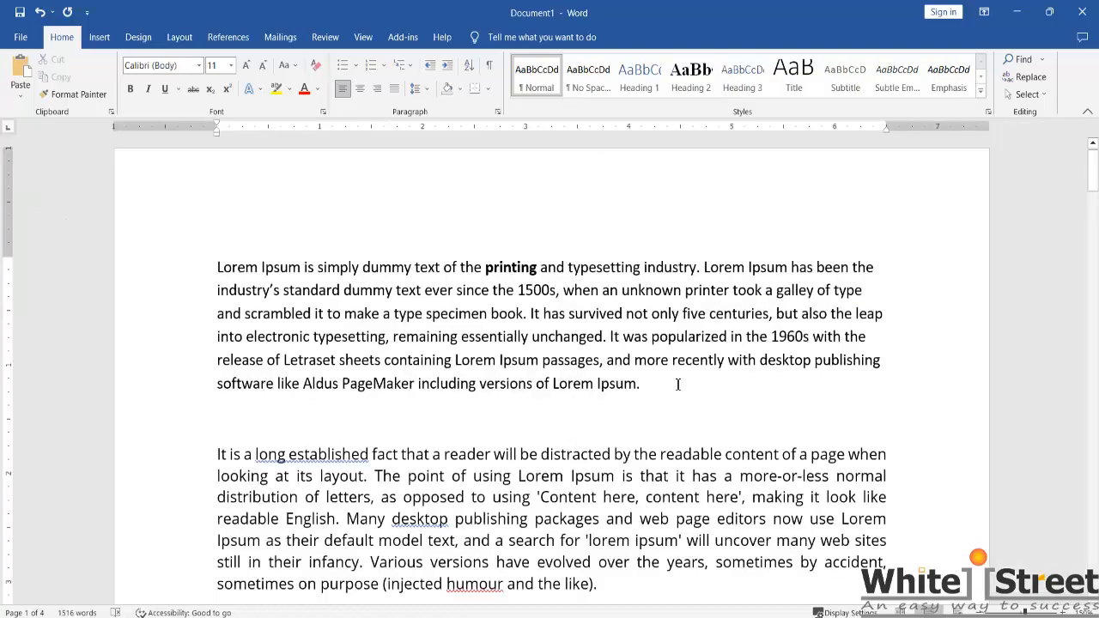
key(ctrl+g)
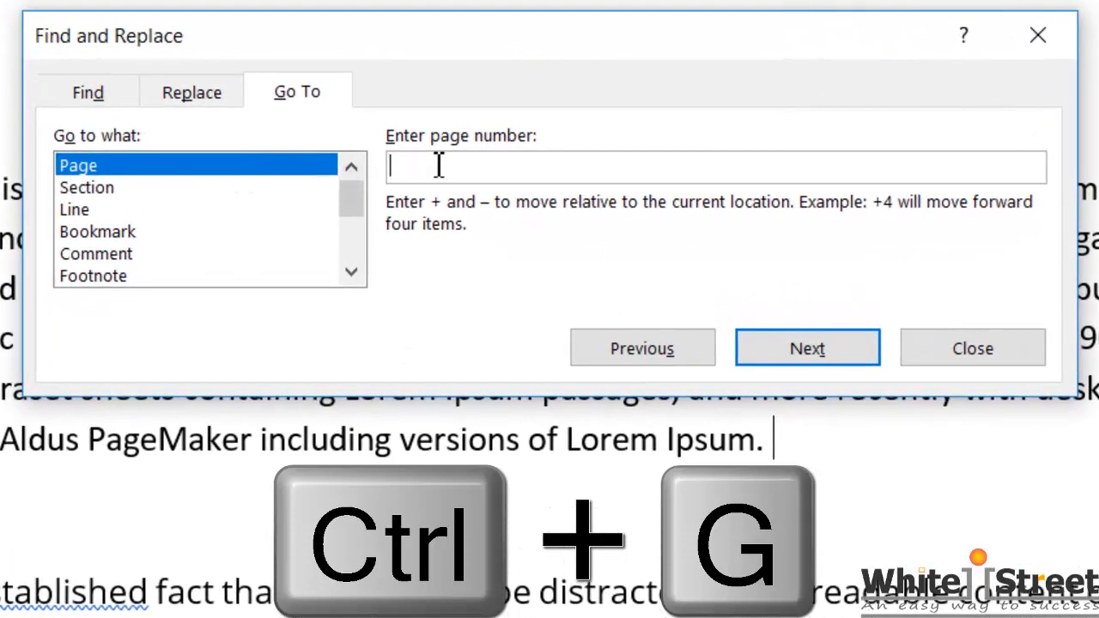
text(3)
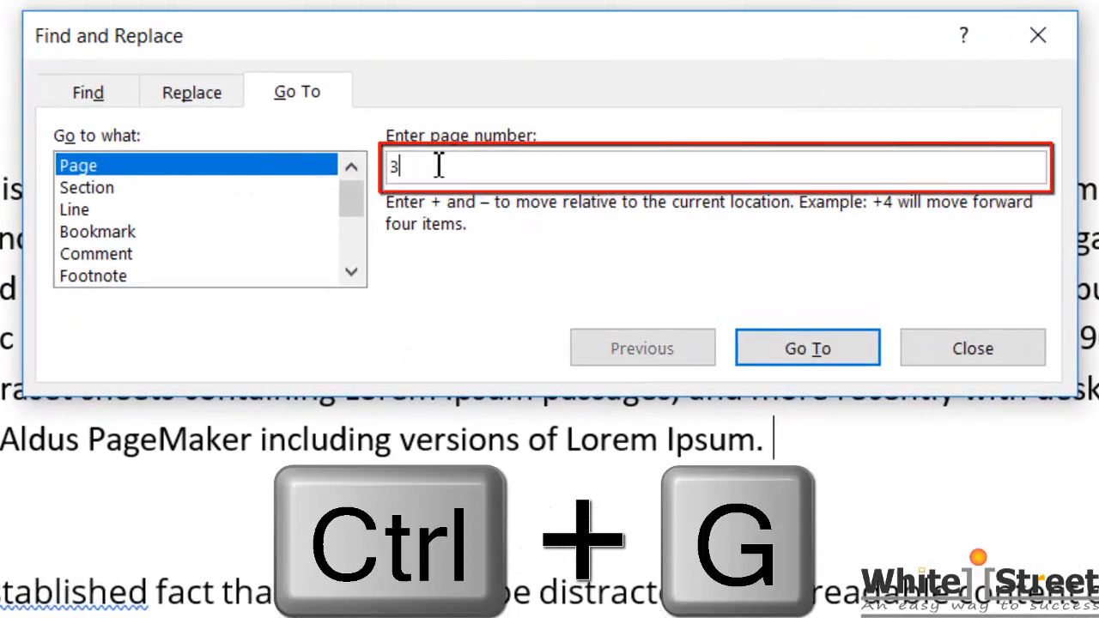
click(832, 348)
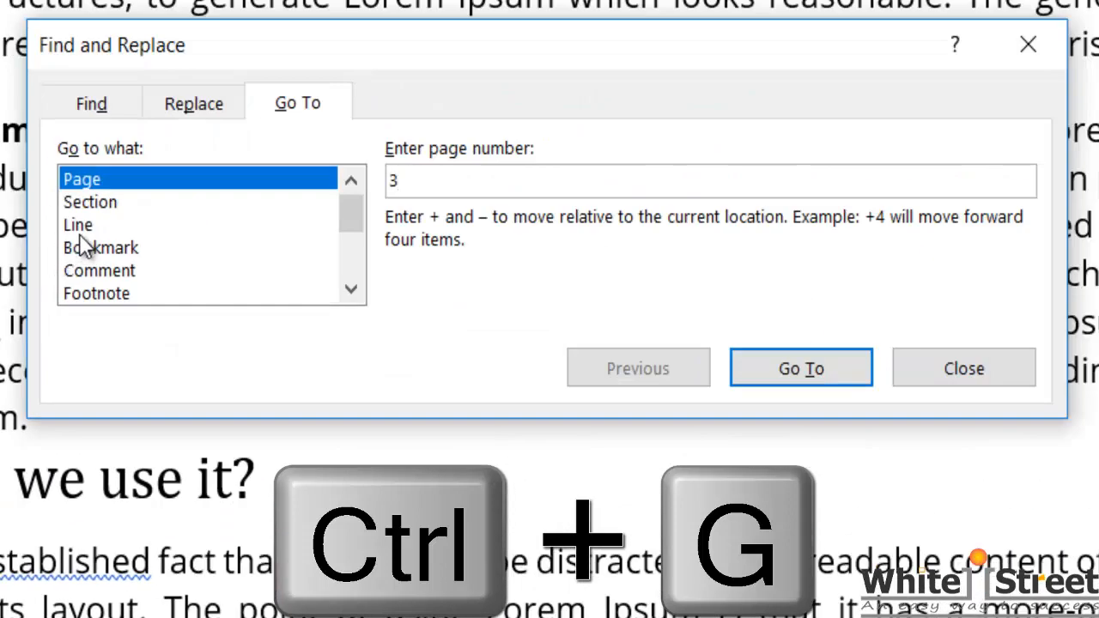
Step: Go to line 10 of the document using the Line target of Go To
click(79, 224)
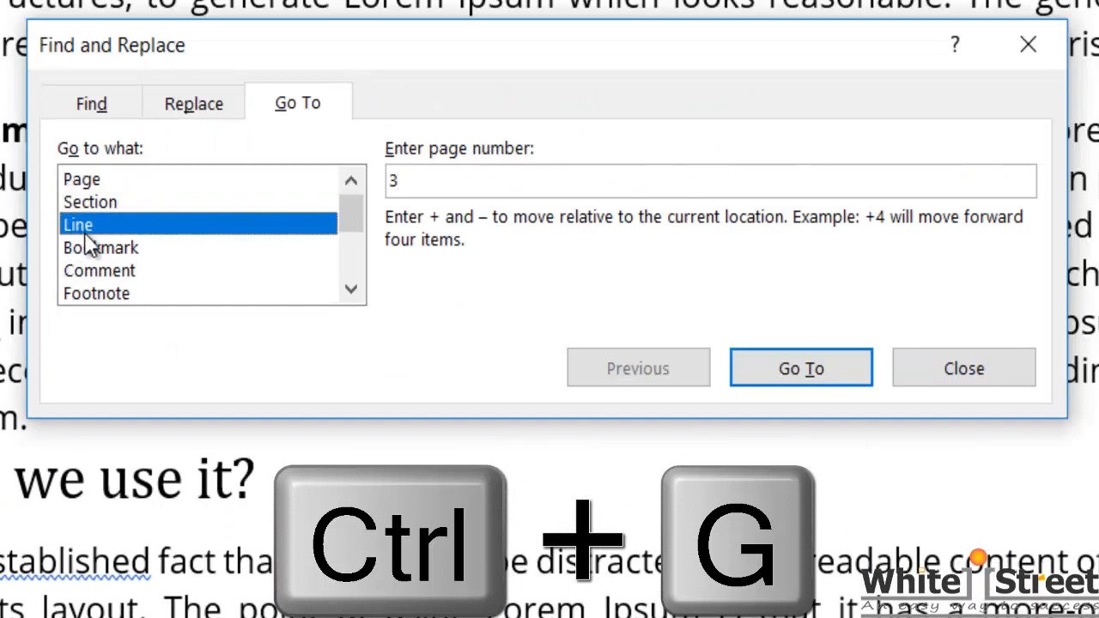
click(439, 184)
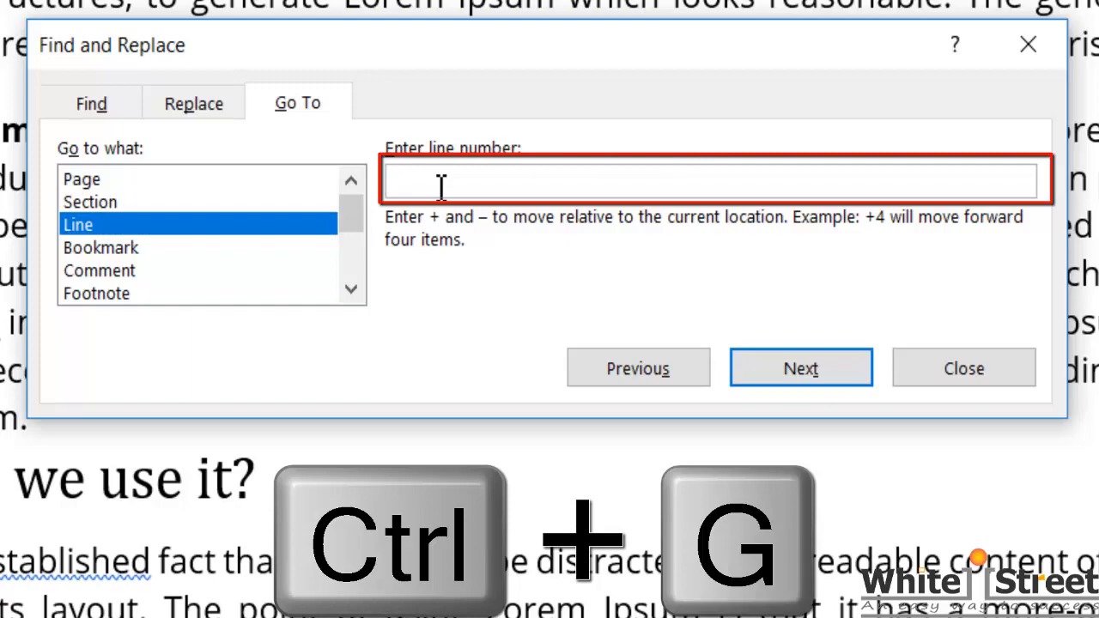
text(10)
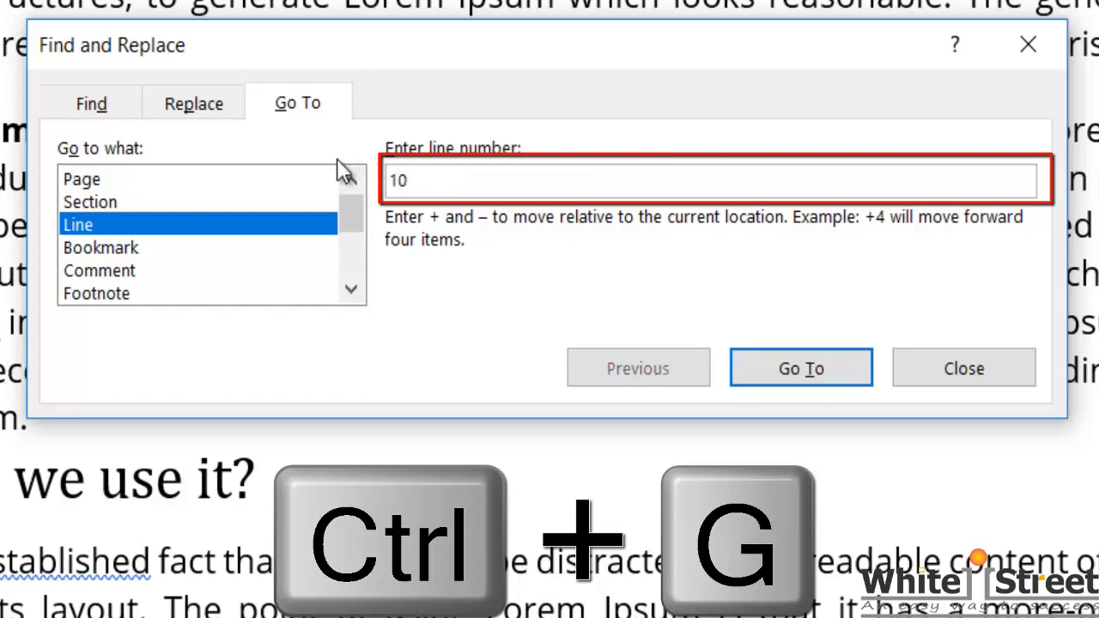
click(869, 381)
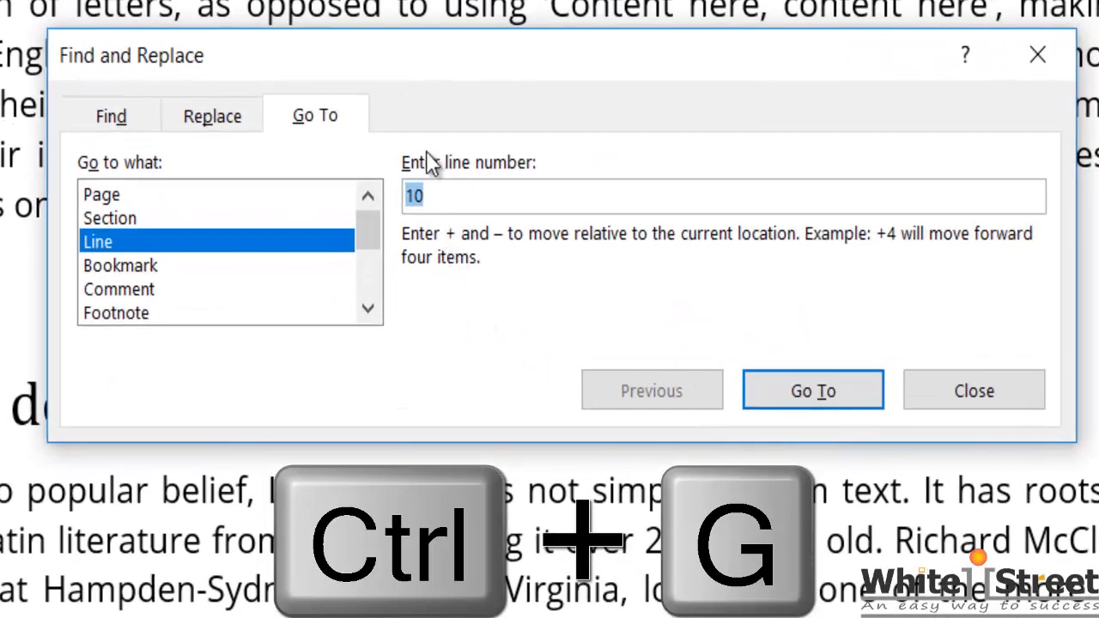
Step: Look at the Find and Replace options of the open dialog and close it
click(109, 122)
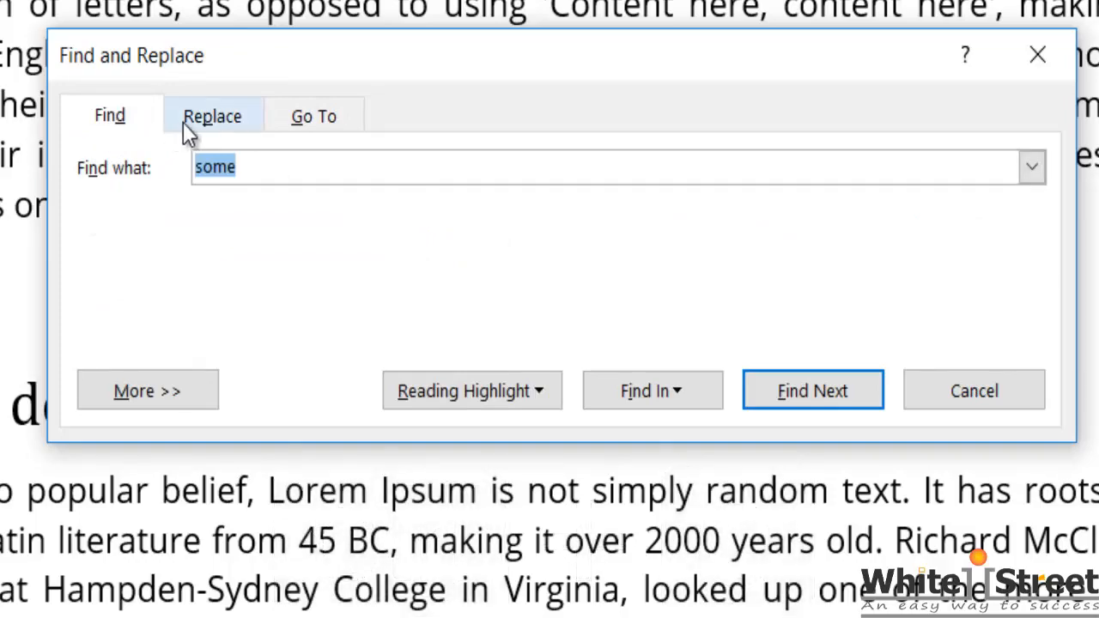
click(202, 122)
click(1038, 55)
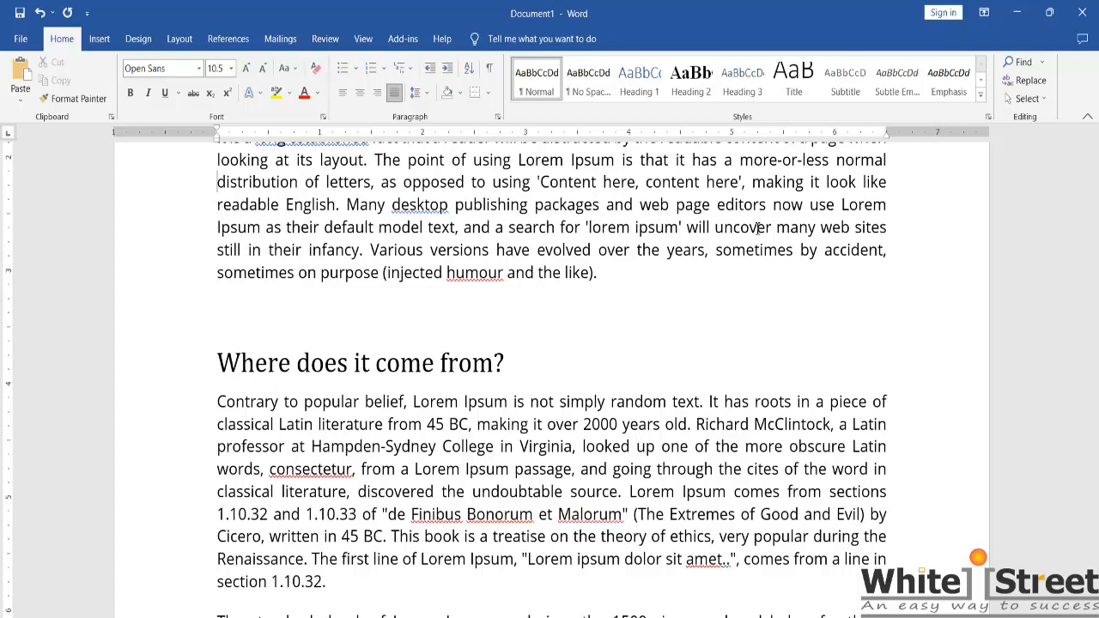
Step: Replace the first occurrence of "some" with "nothing" in the second paragraph using Find and Replace
key(ctrl+h)
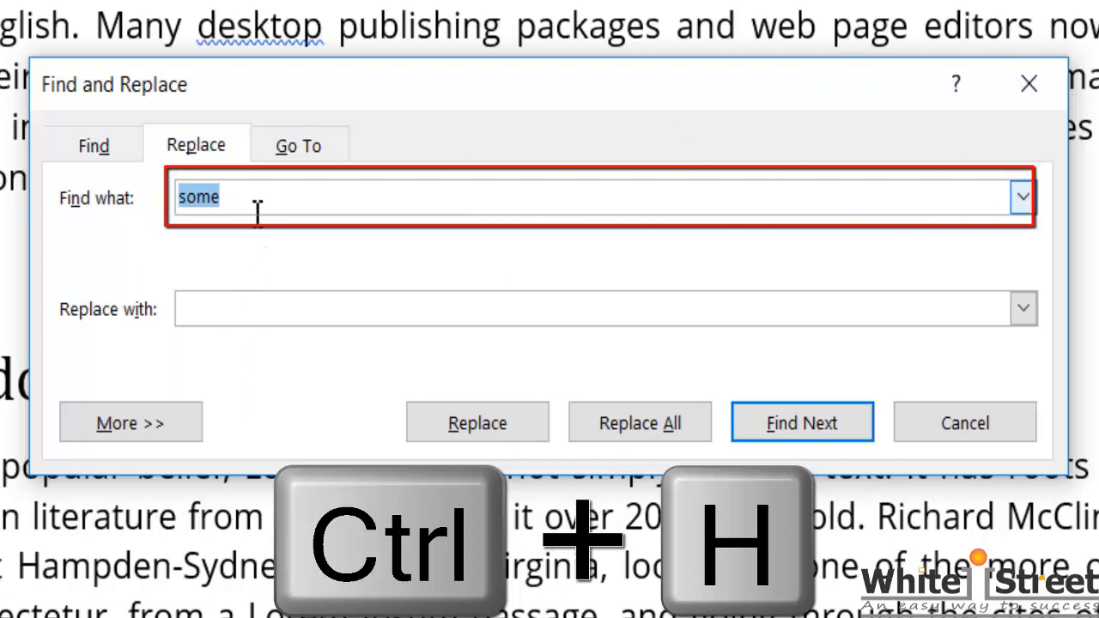
click(258, 308)
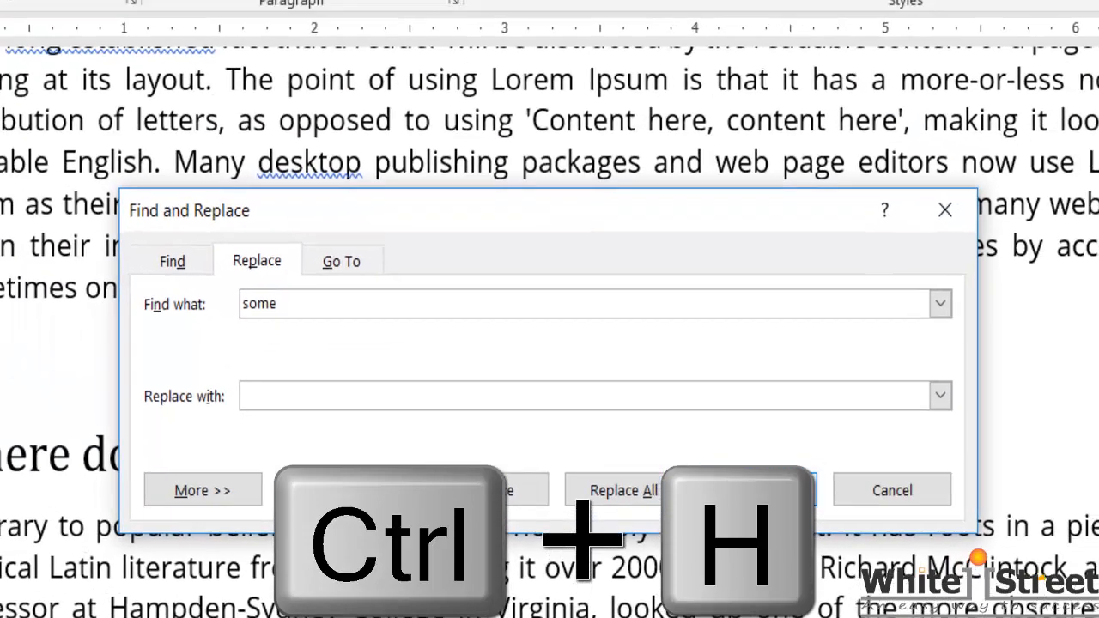
text(nothing)
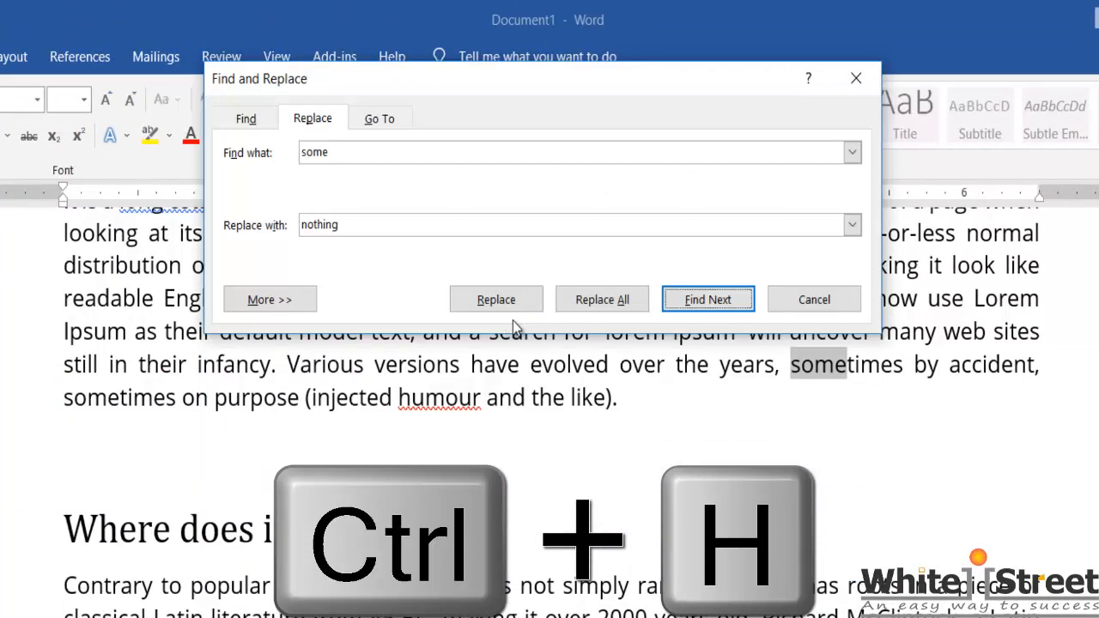
click(506, 315)
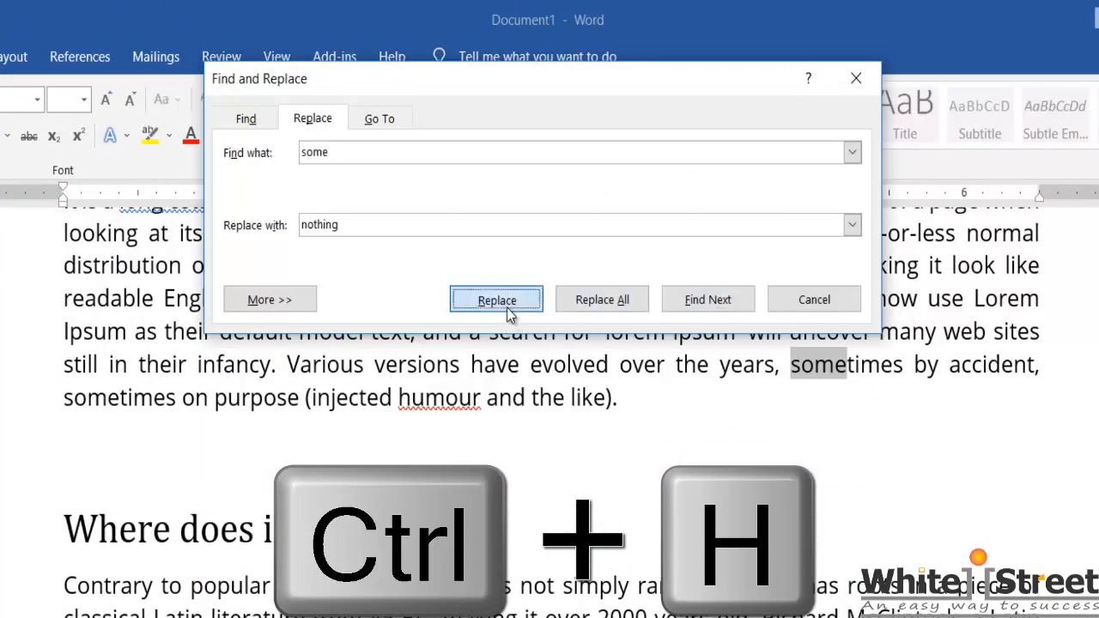
click(508, 314)
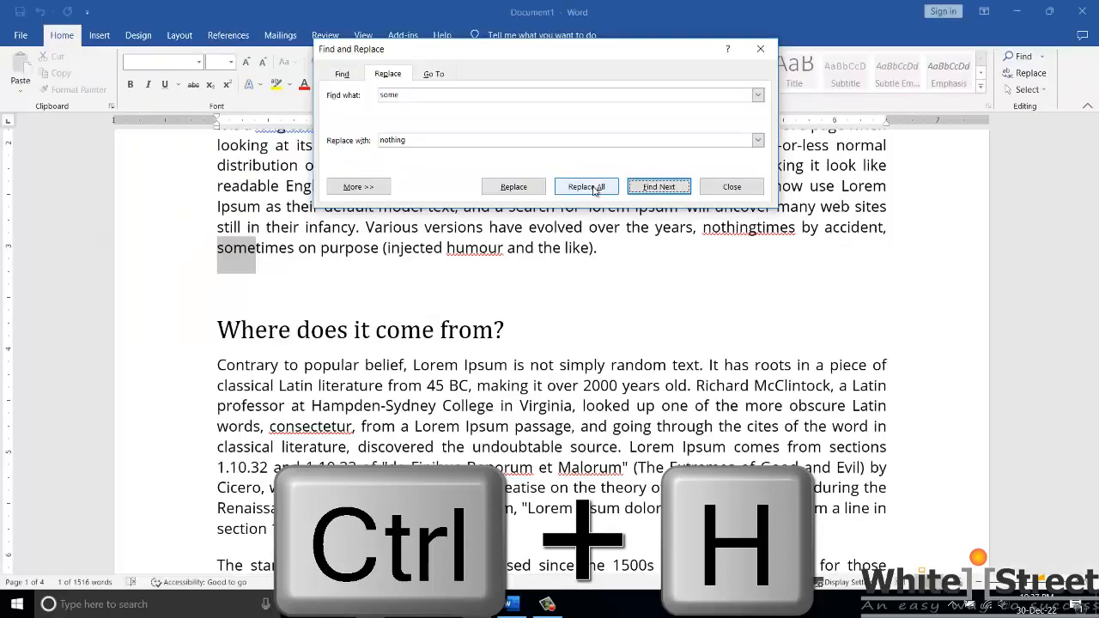
Step: Replace all remaining occurrences of "some" with "nothing" and close Find and Replace
click(612, 303)
click(571, 525)
click(814, 299)
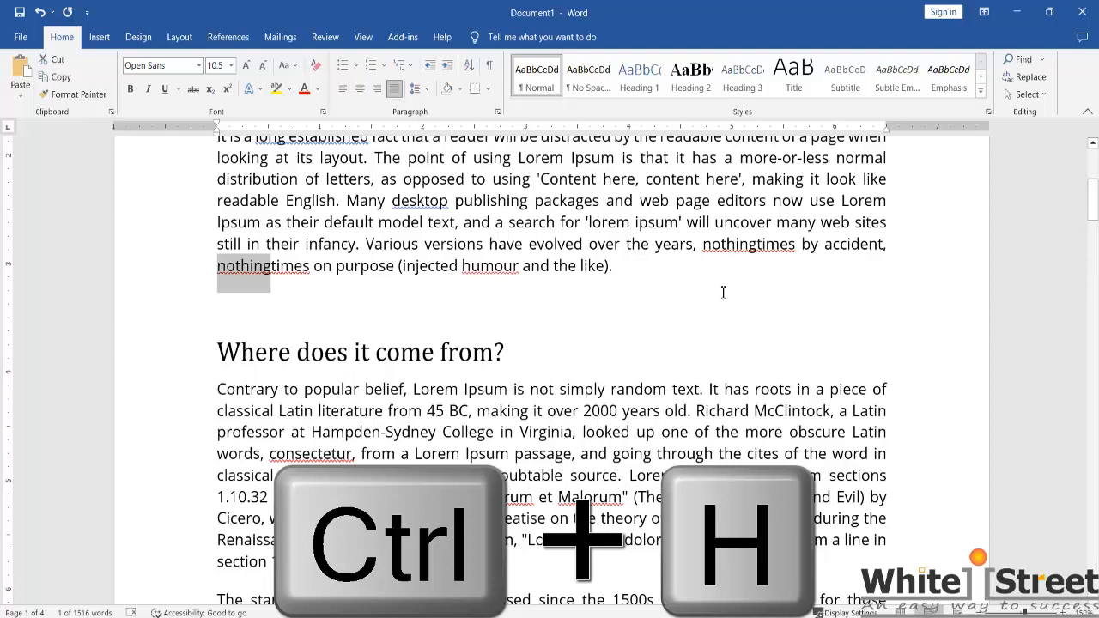
Step: Return to the start of the document and search for "some" again with Find and Replace
key(ctrl+Home)
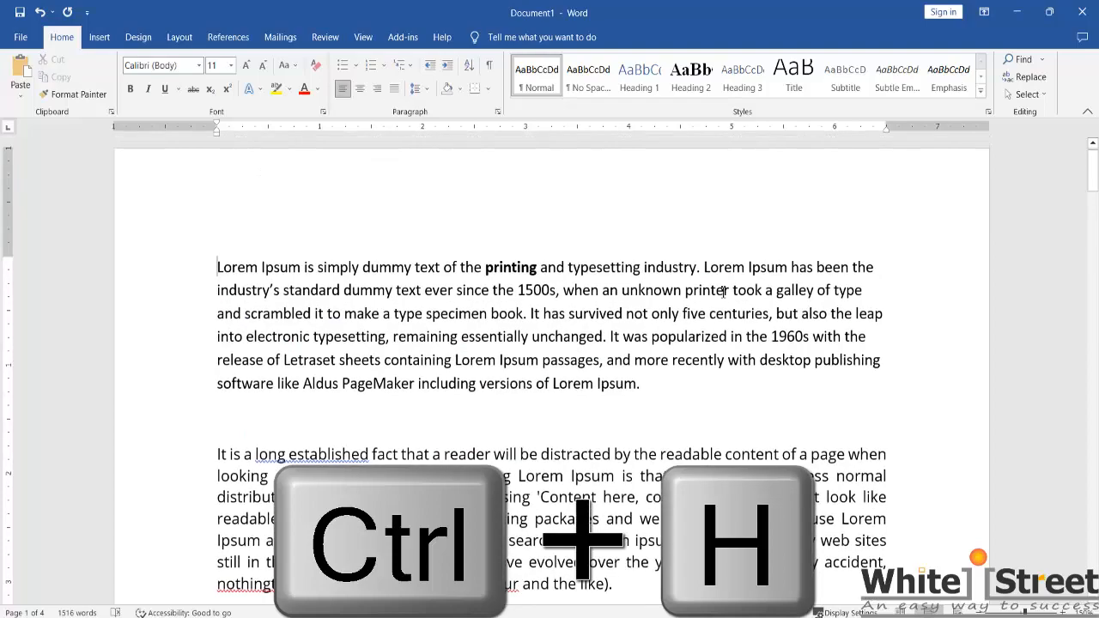
key(ctrl+h)
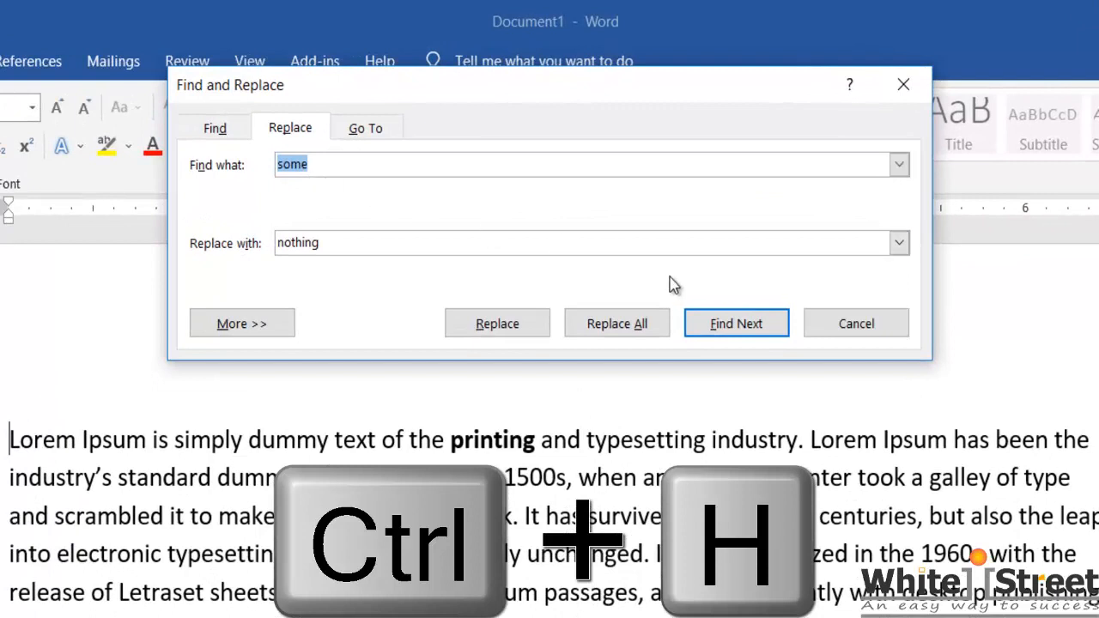
click(745, 328)
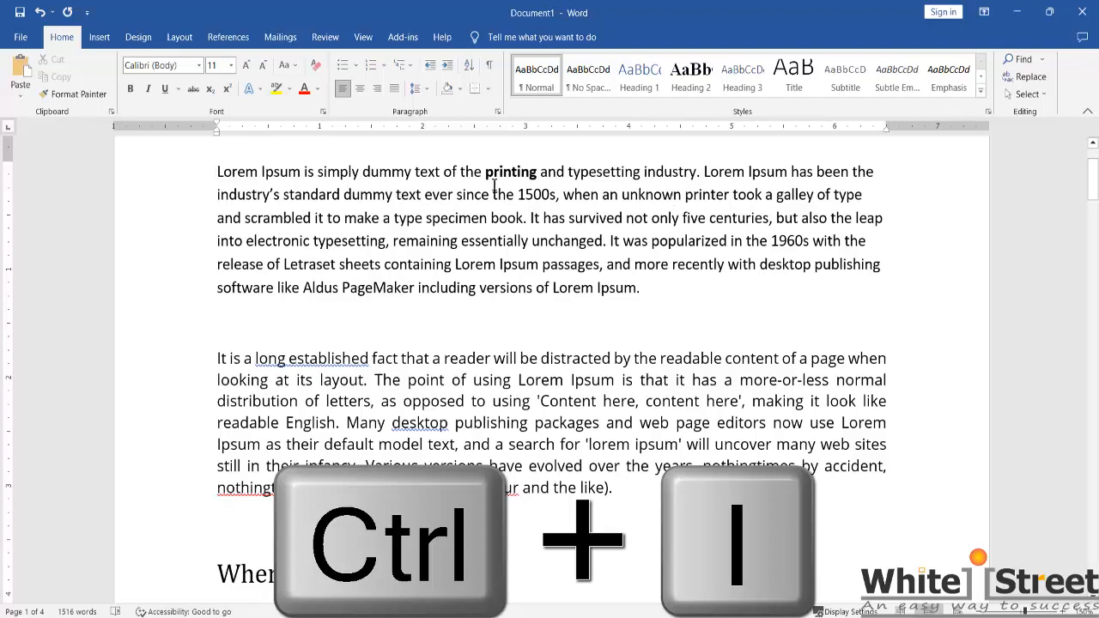
Step: Italicize the first paragraph from "dummy text ever since" to its end and justify the paragraph
scroll(475, 178, up, 2)
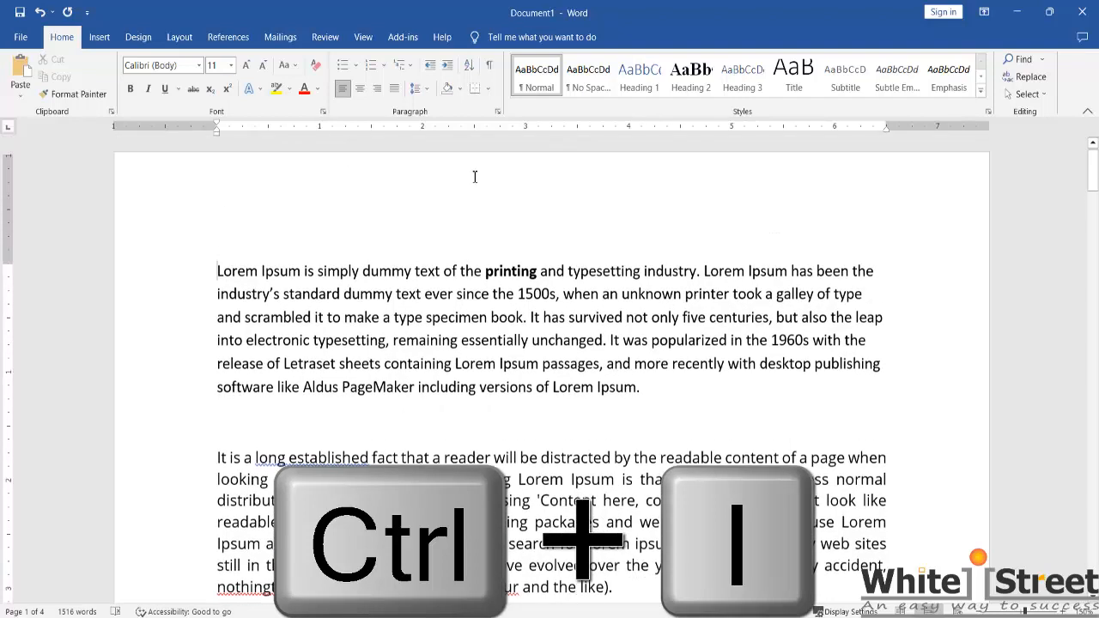
scroll(474, 177, down, 1)
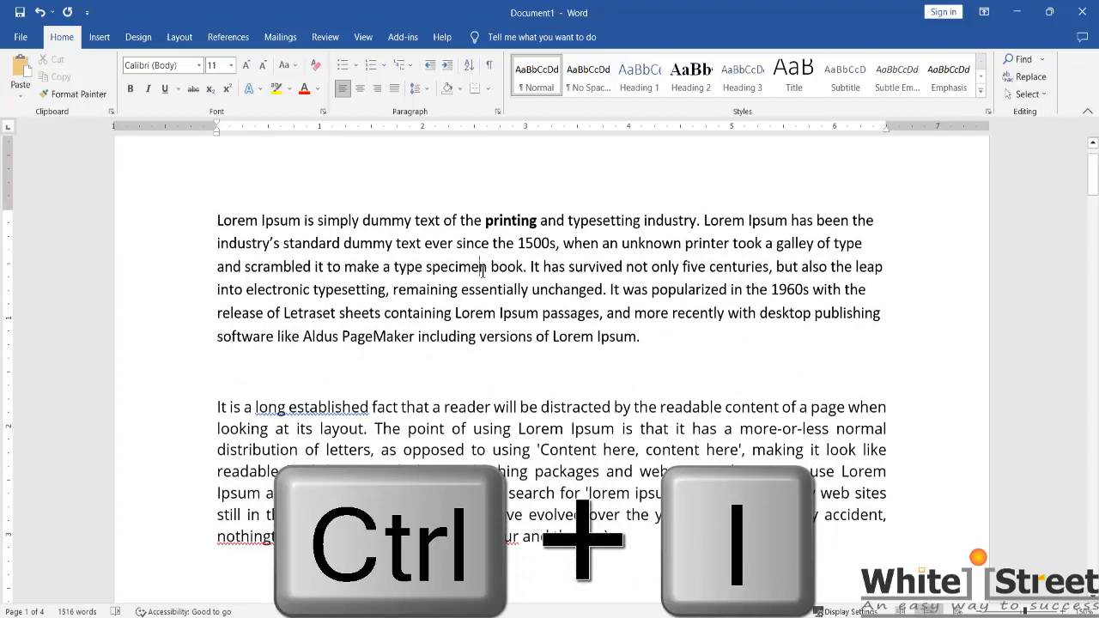
drag(642, 343, 343, 245)
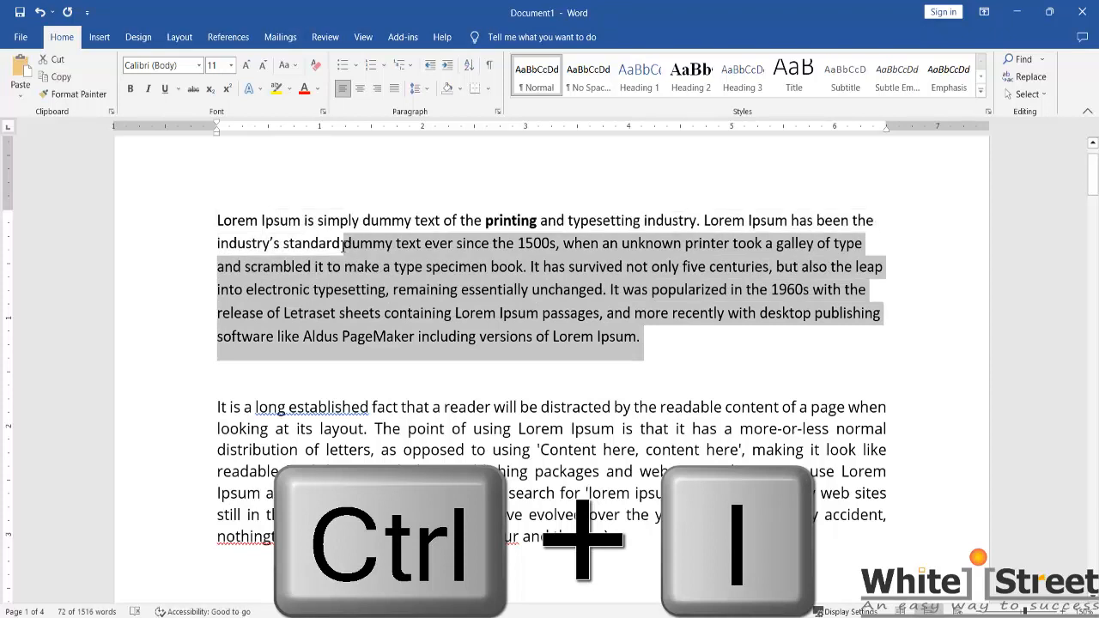
key(ctrl+i)
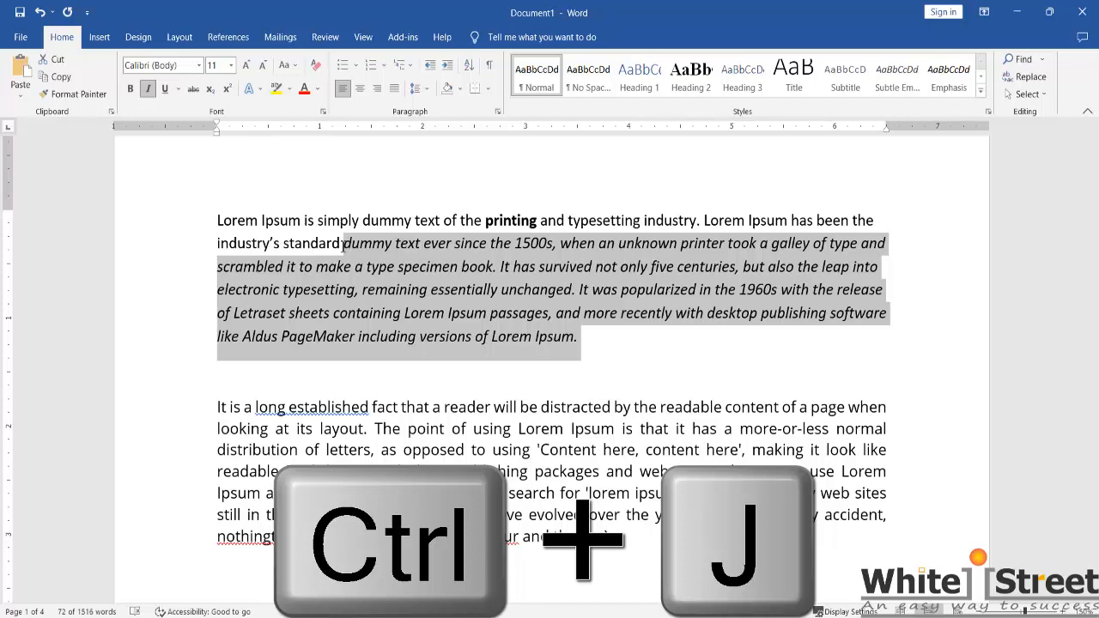
click(515, 266)
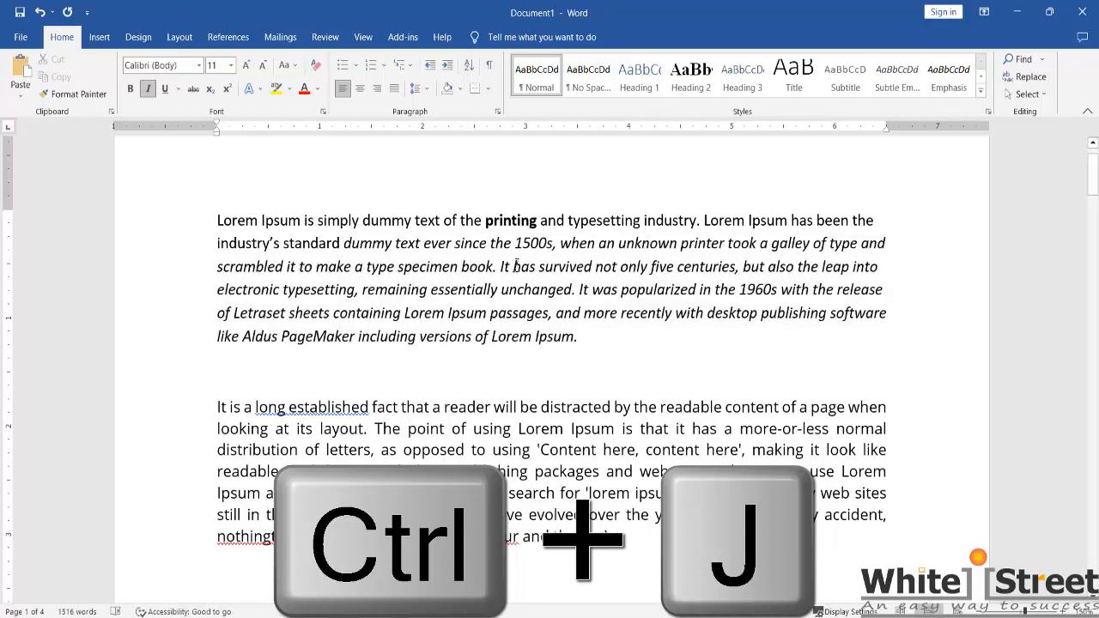
key(ctrl+j)
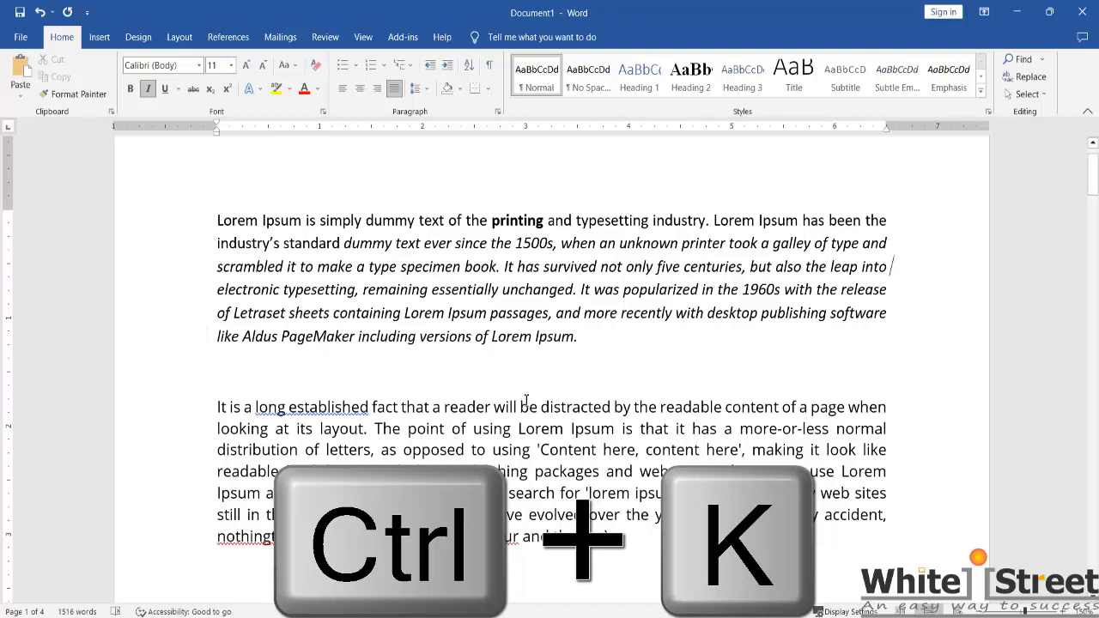
drag(545, 343, 509, 341)
key(ctrl+k)
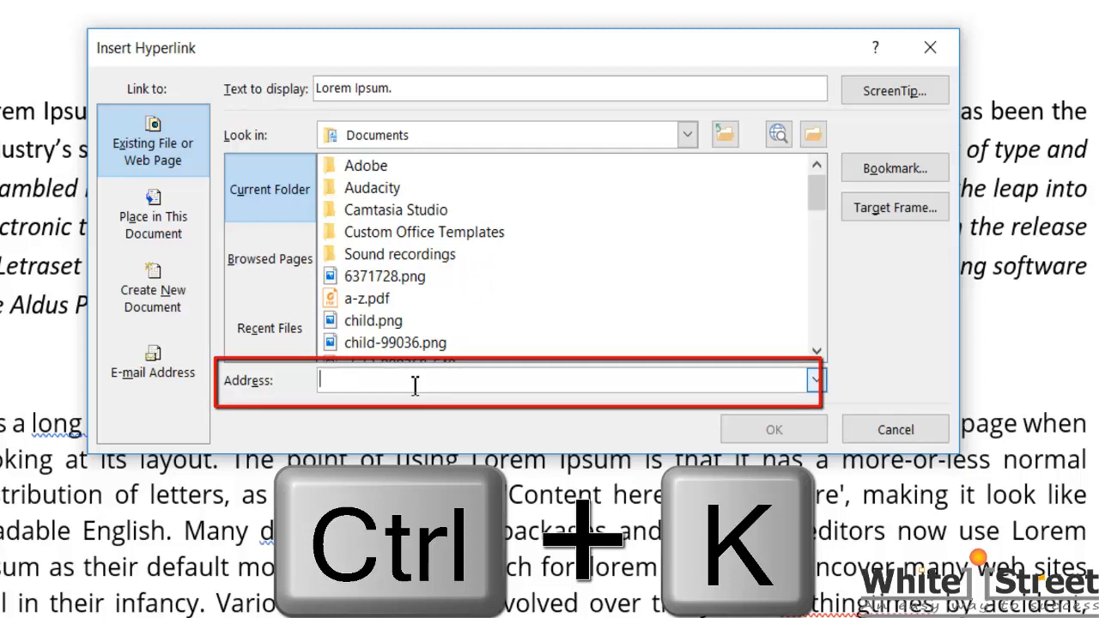
text(www.)
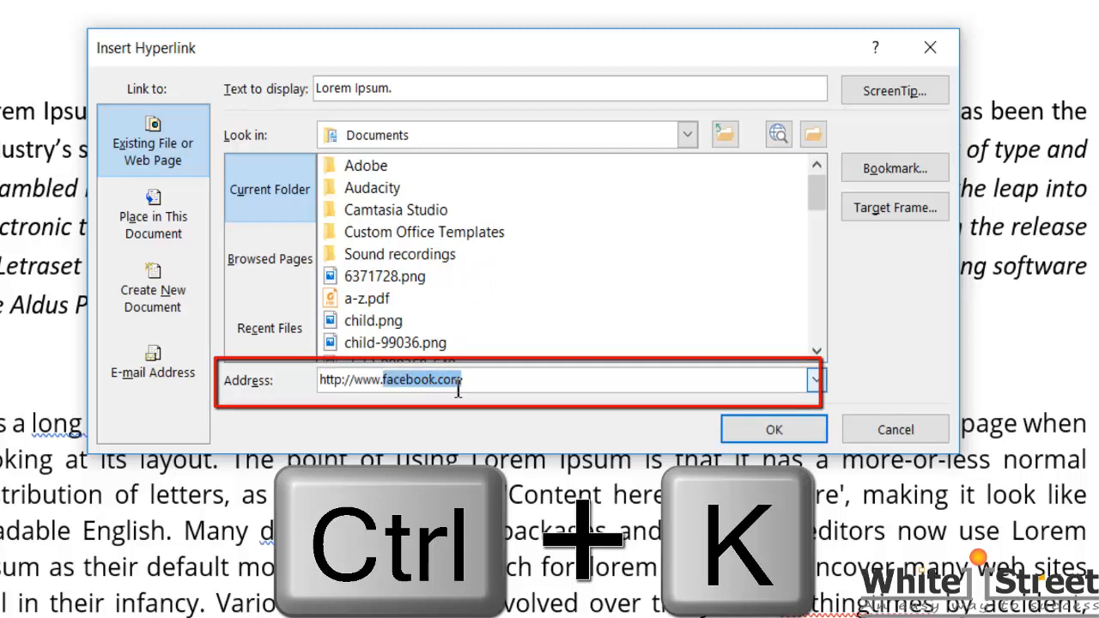
text(f)
click(773, 429)
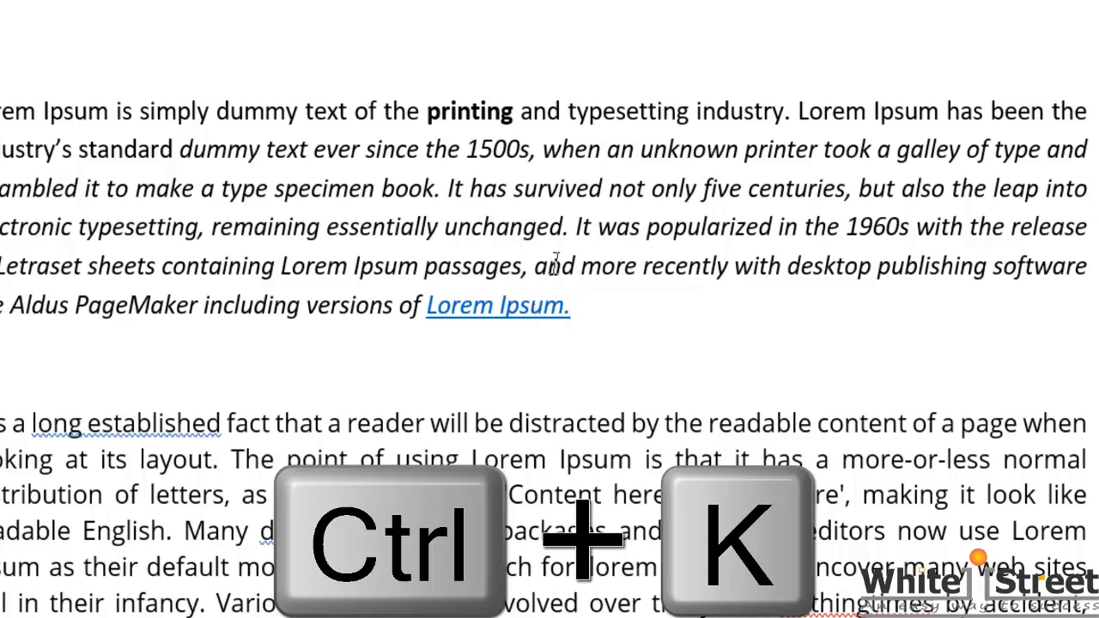
ctrl+click(526, 320)
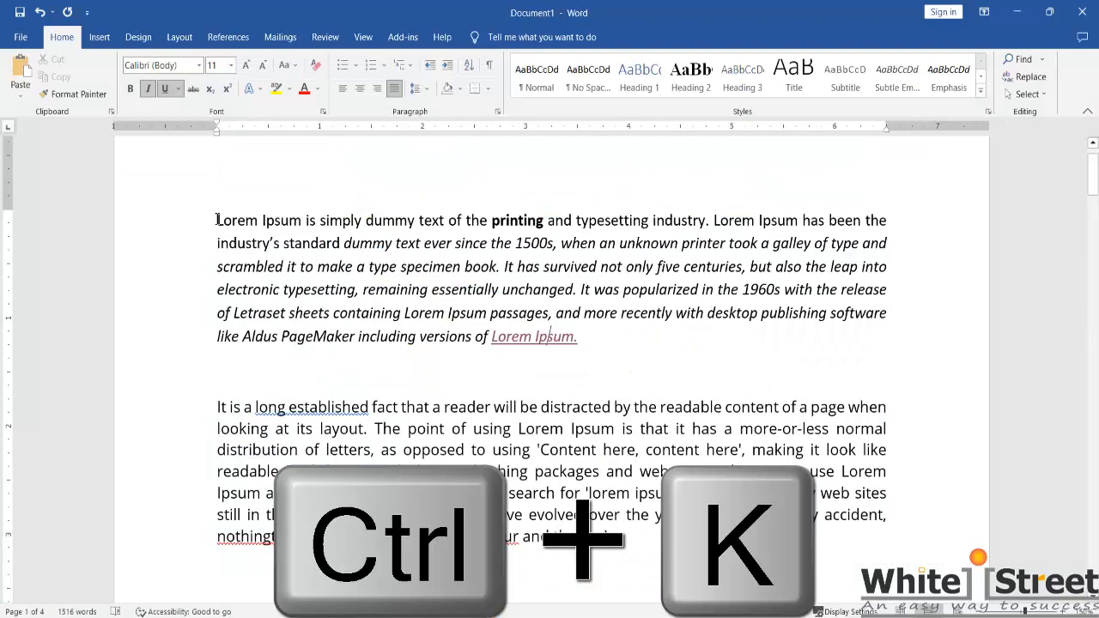
Step: Hyperlink "Lorem Ipsum" at the start of the first paragraph to the Desktop file Lorem Ipsum.docx and follow the link
drag(219, 219, 301, 225)
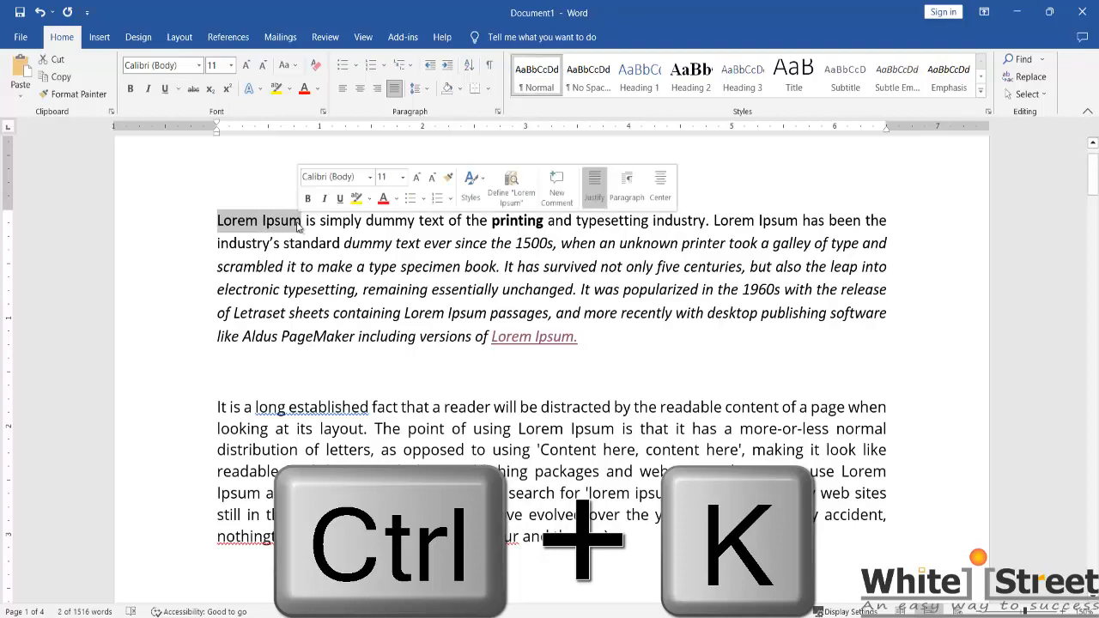
key(ctrl+k)
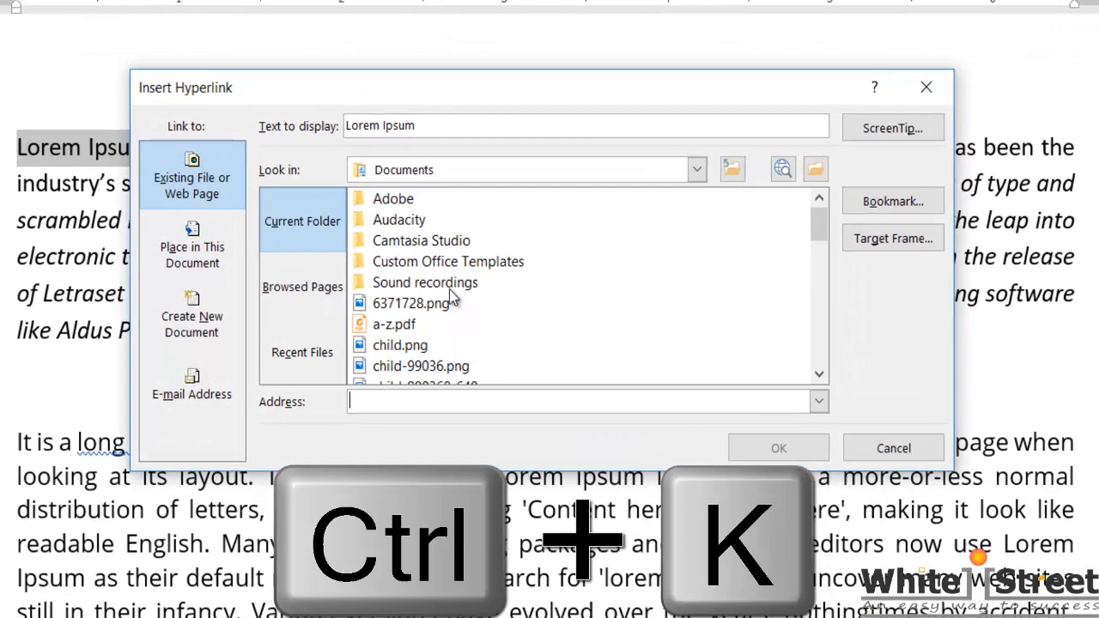
scroll(449, 289, down, 1)
scroll(472, 287, up, 1)
scroll(498, 283, down, 2)
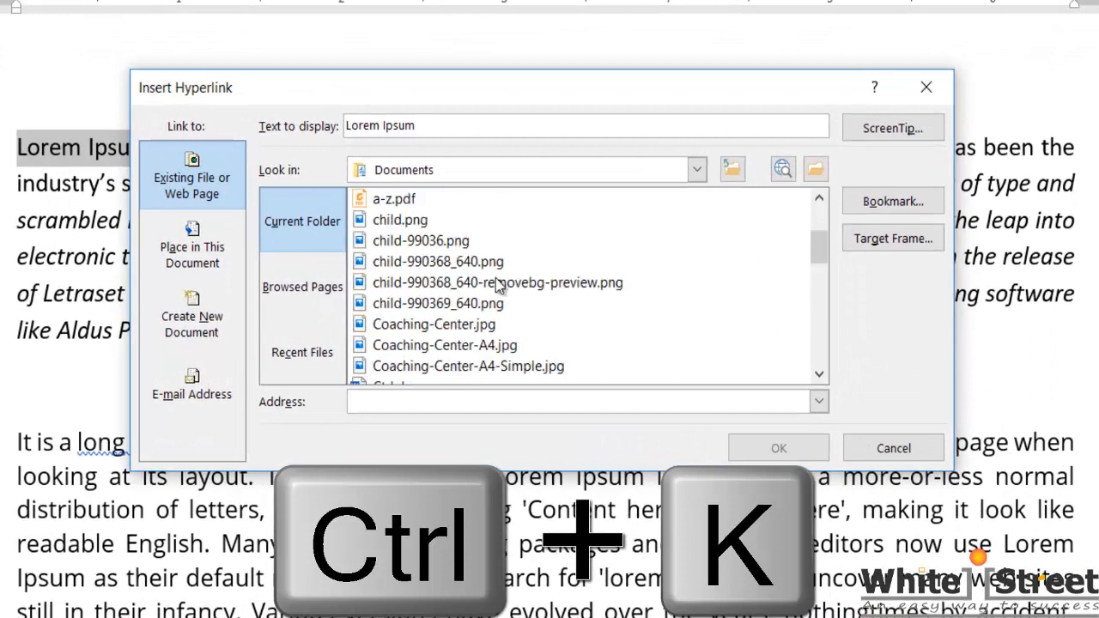
scroll(498, 285, up, 1)
scroll(502, 286, up, 1)
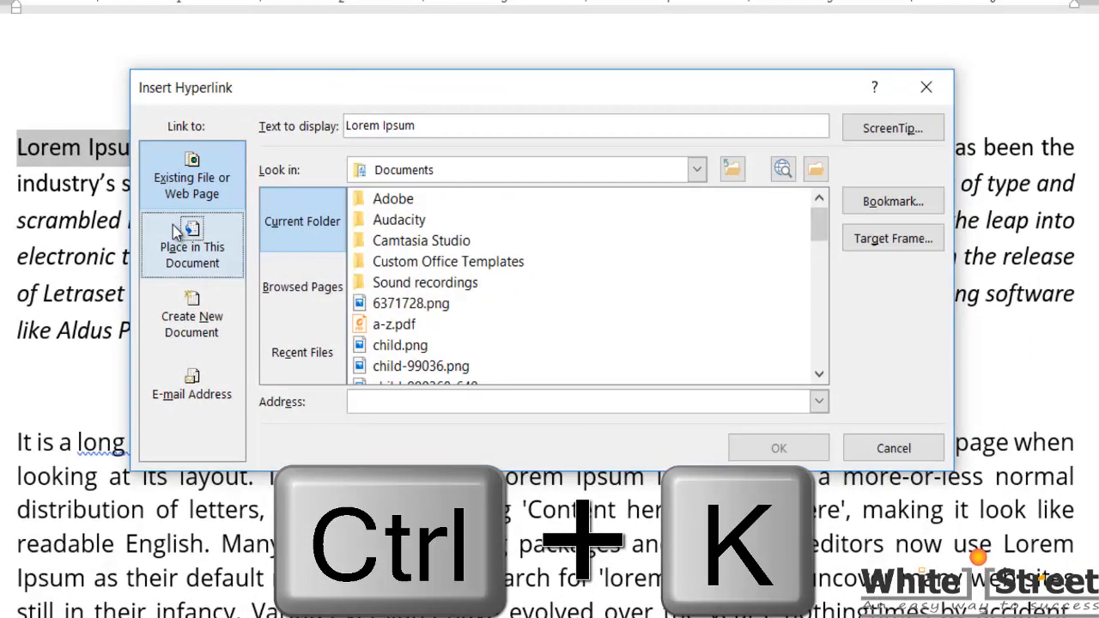
click(696, 170)
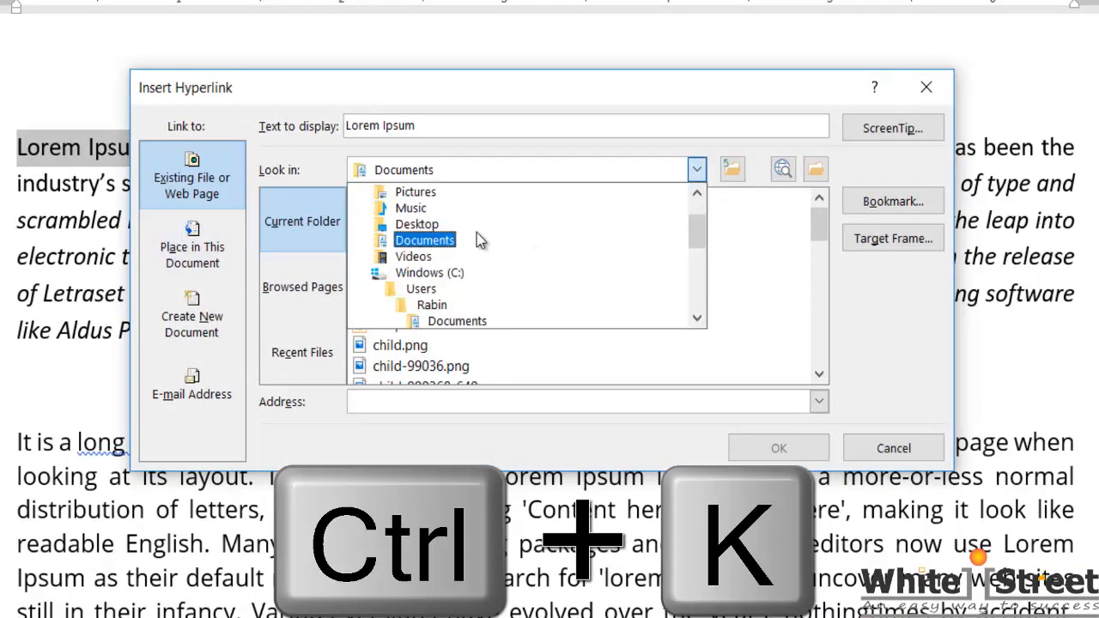
scroll(469, 290, up, 1)
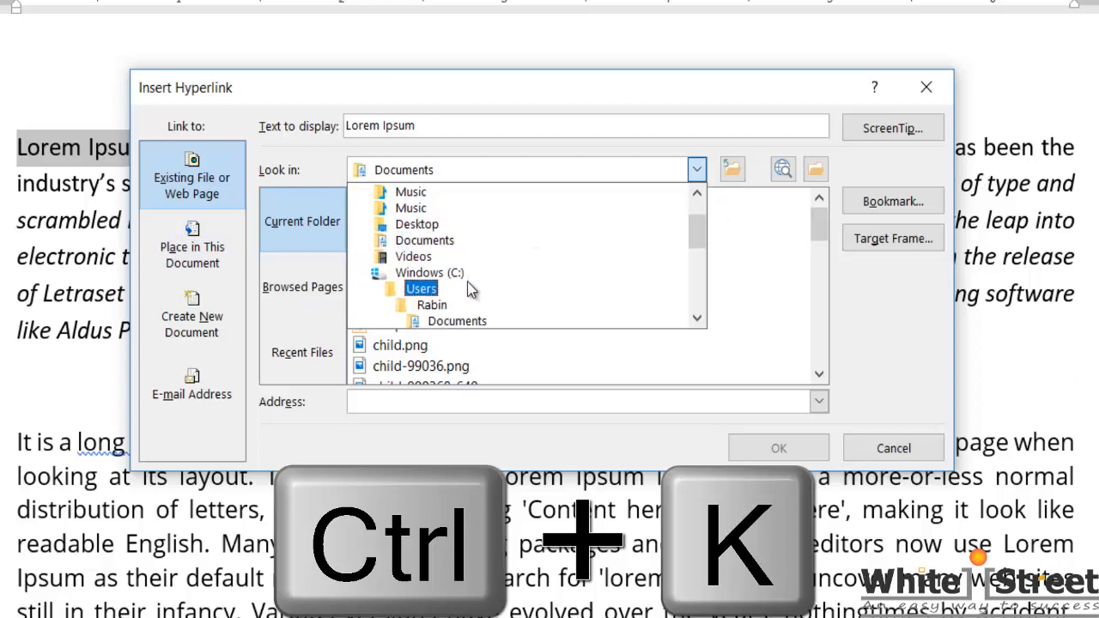
click(444, 242)
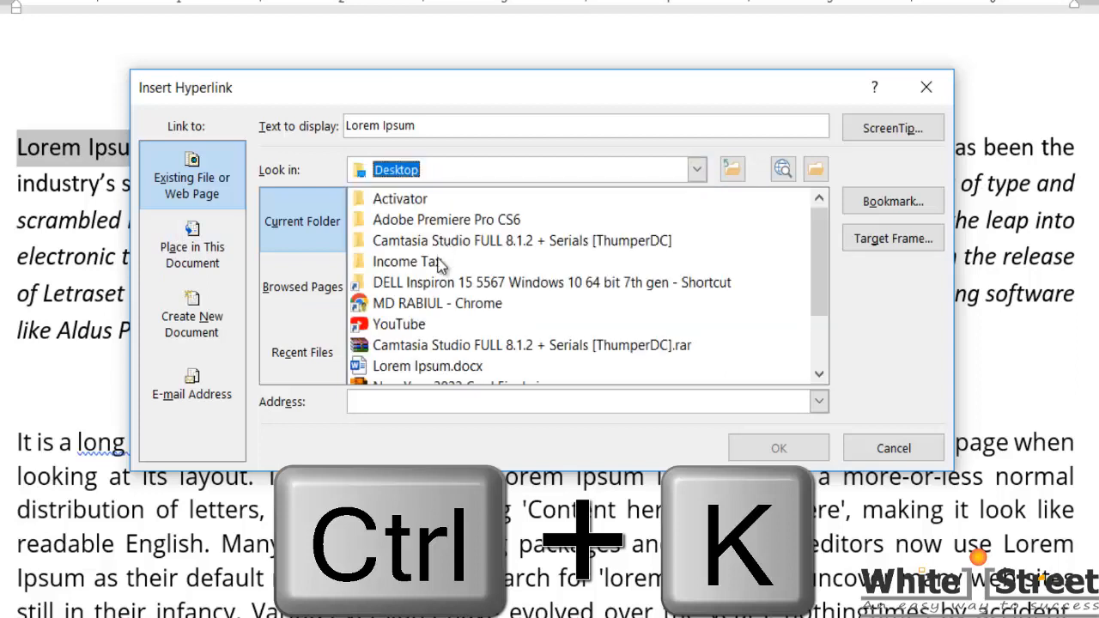
scroll(468, 307, down, 2)
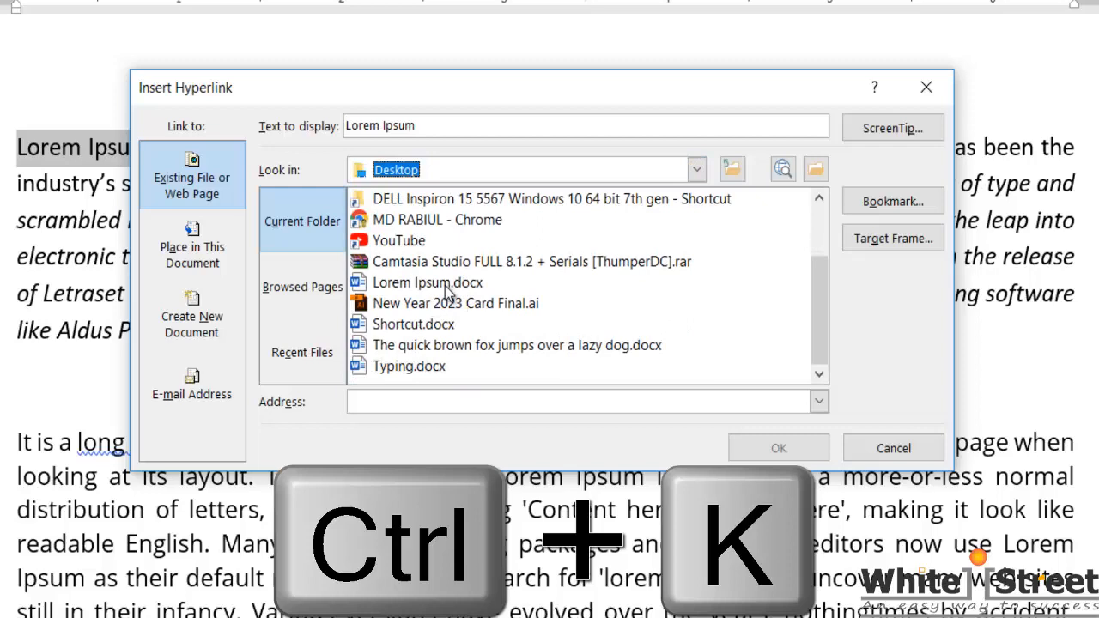
click(444, 288)
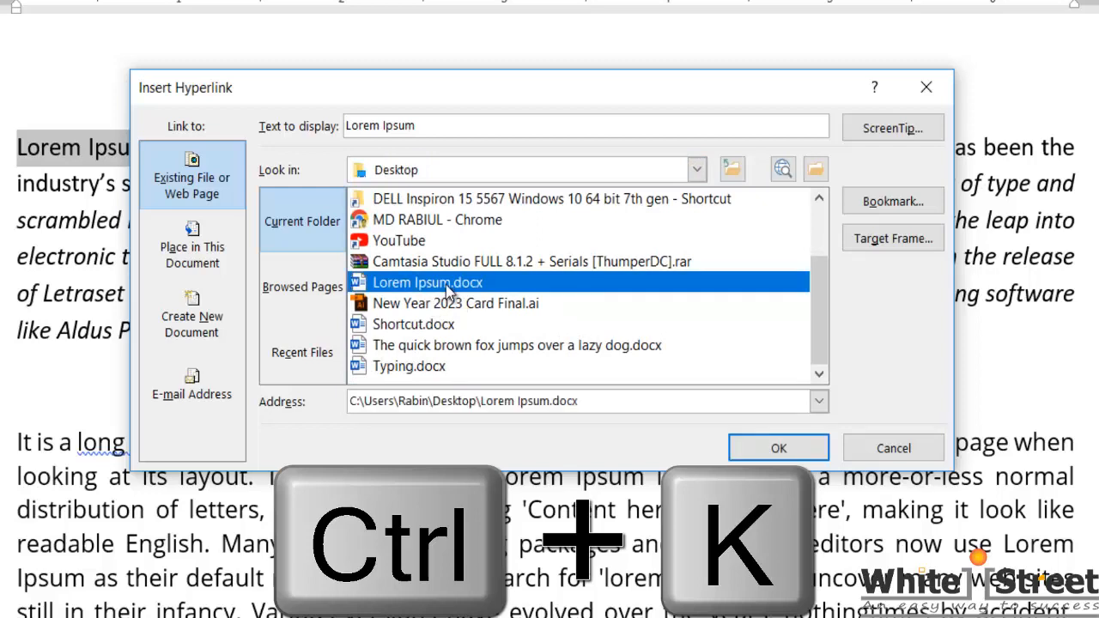
click(777, 449)
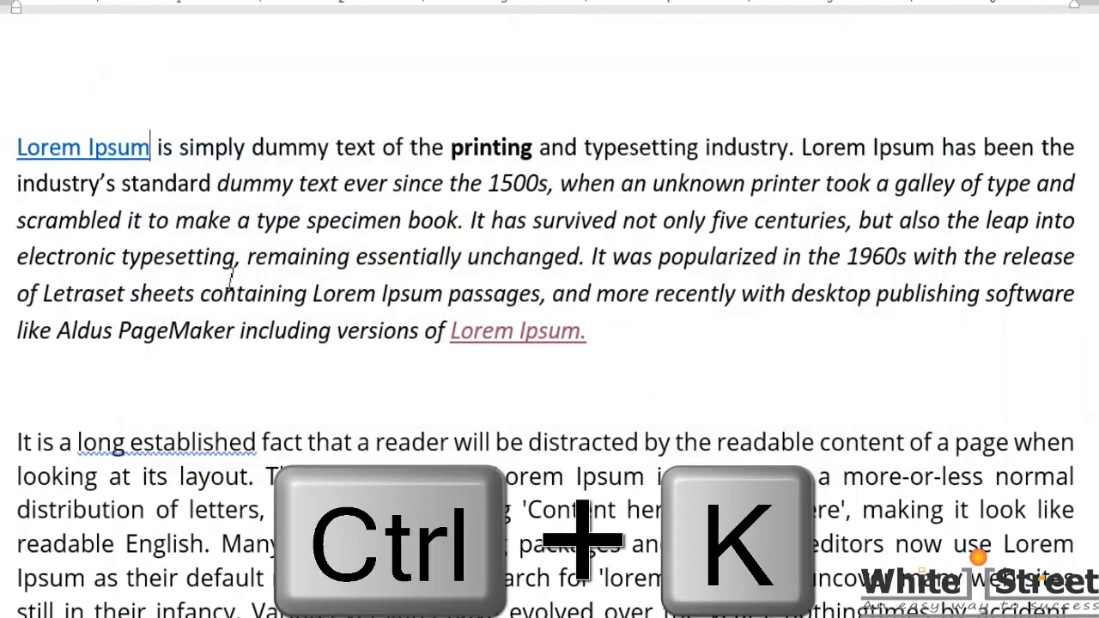
ctrl+click(80, 160)
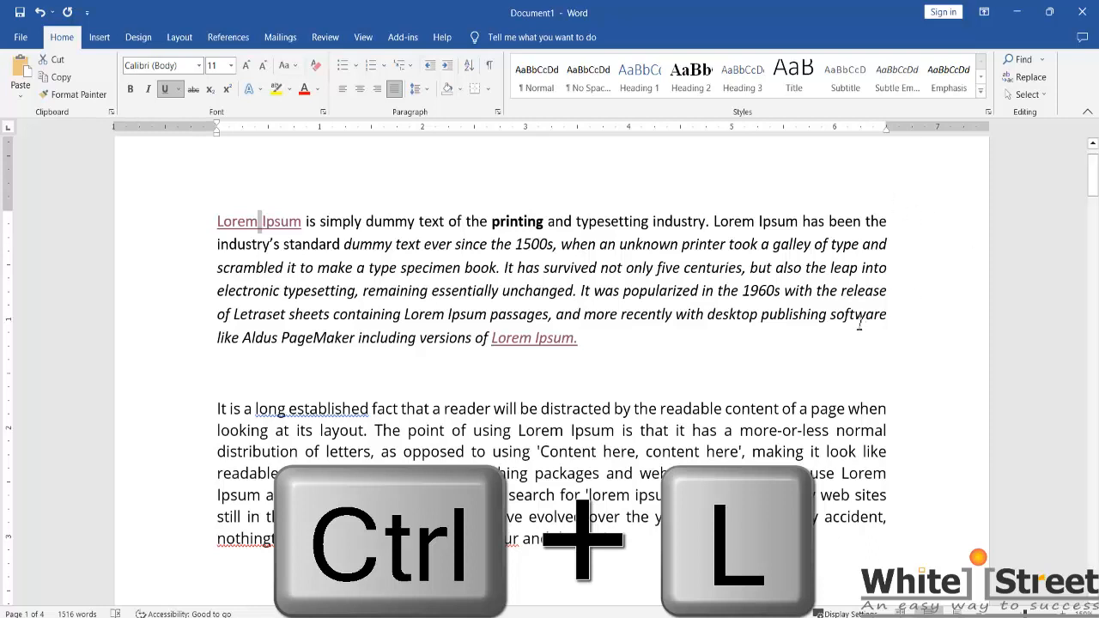
Step: Left-align the first paragraph and increase its left indent by two levels
click(840, 294)
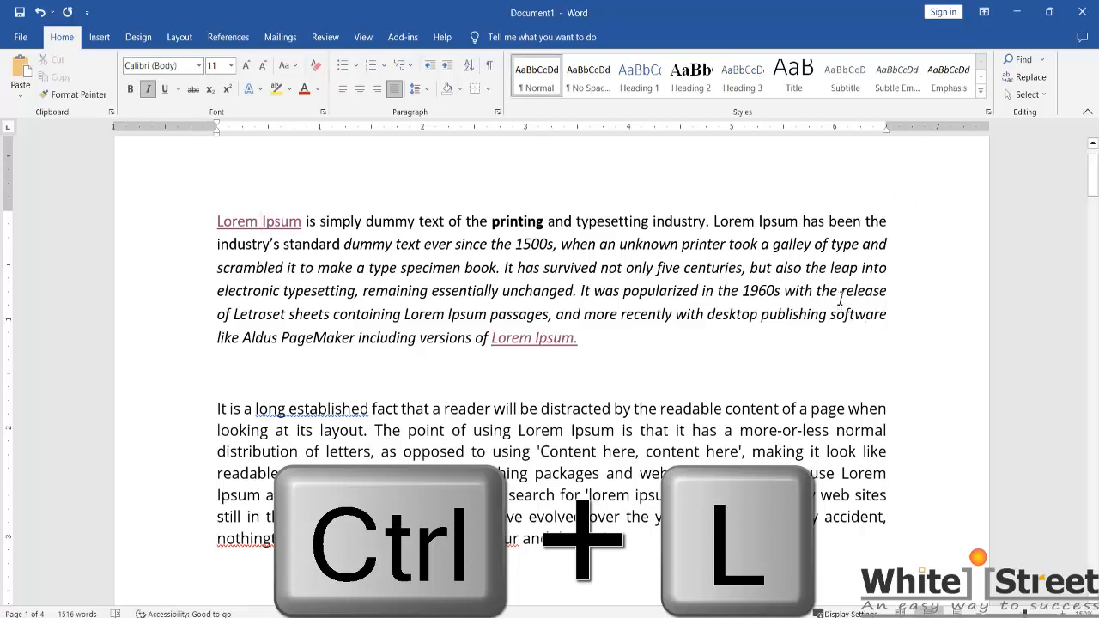
key(ctrl+l)
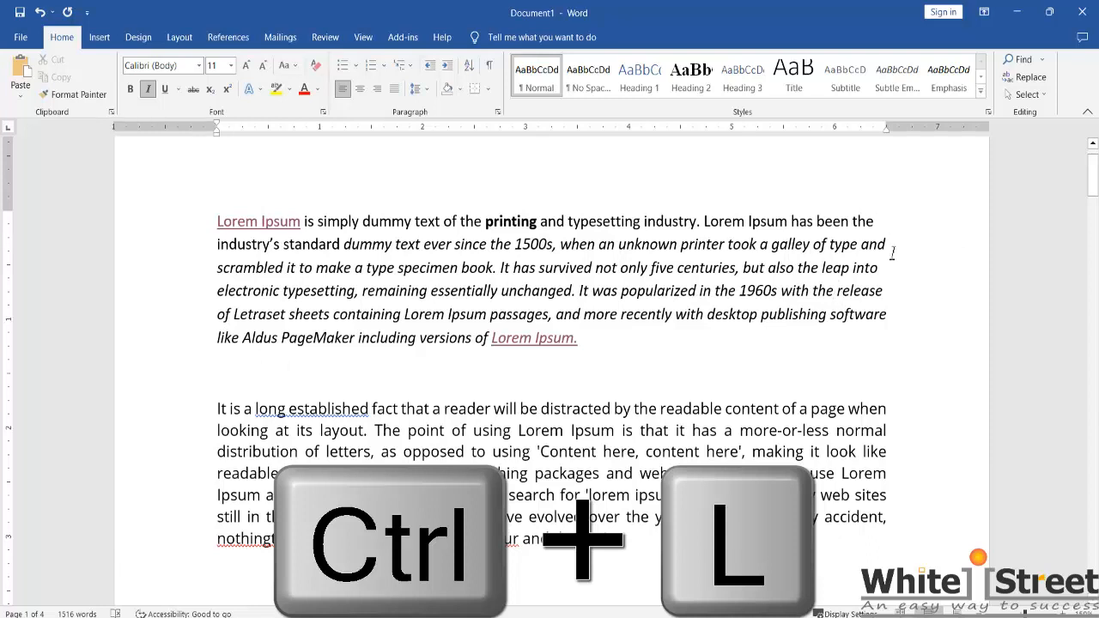
key(ctrl+m)
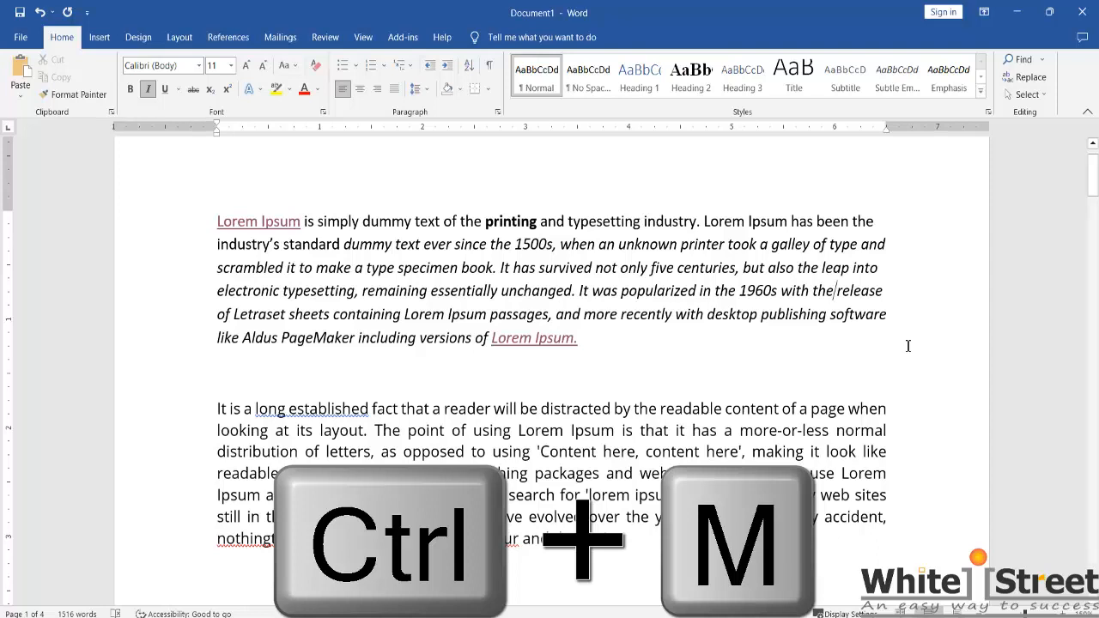
click(416, 270)
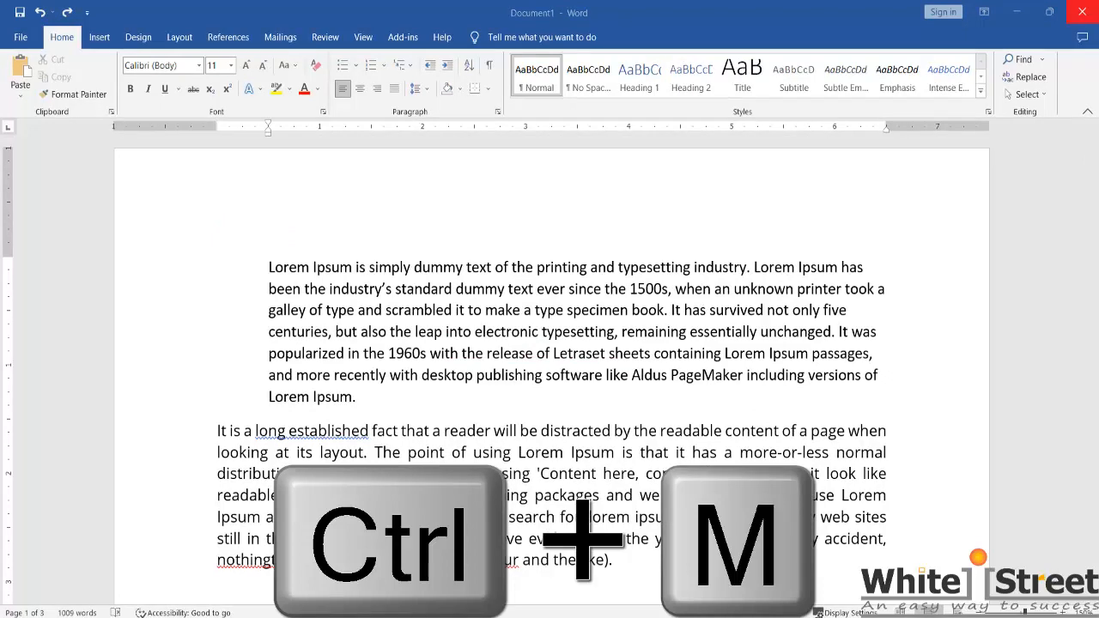
key(ctrl+m)
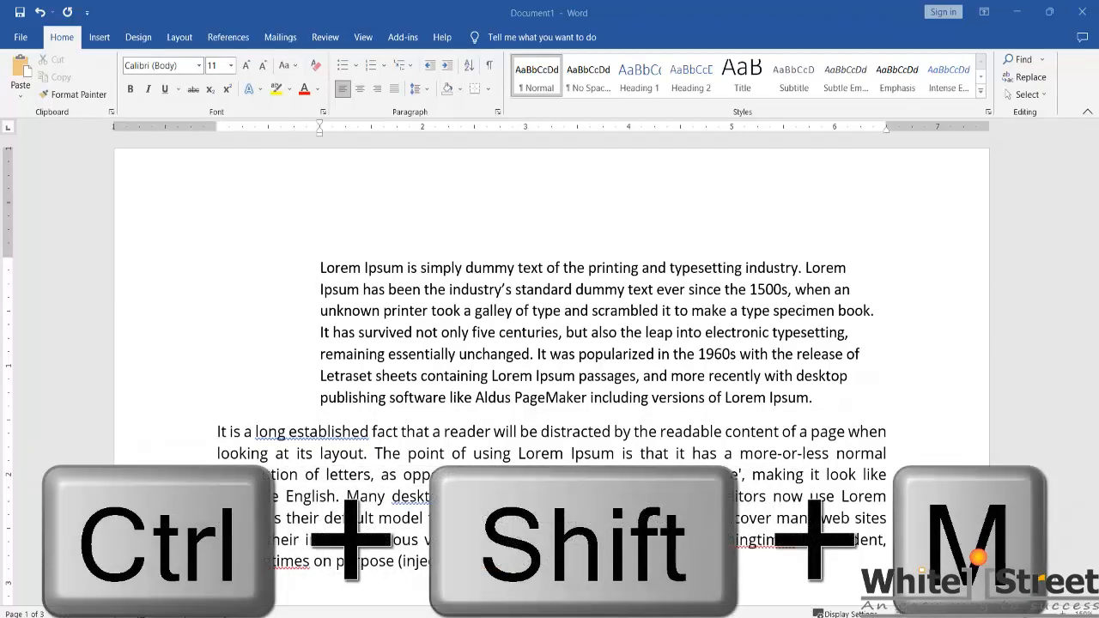
Step: Decrease the first paragraph's left indent by two levels
key(ctrl+shift+m)
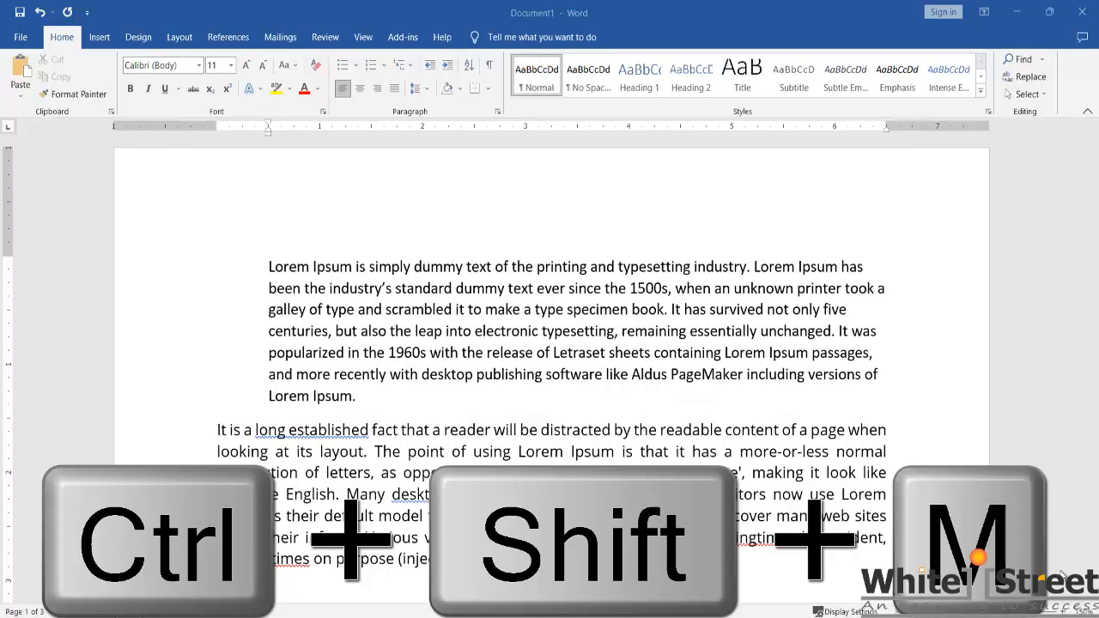
key(ctrl+shift+m)
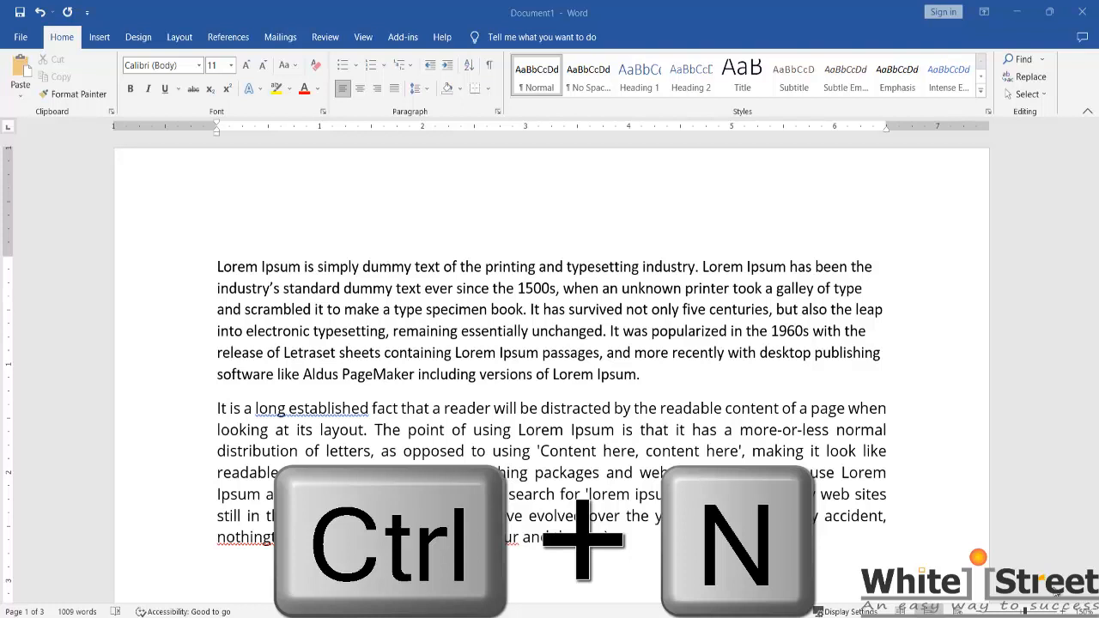
Step: Create a new blank document and enter "aaa" in it
key(ctrl+n)
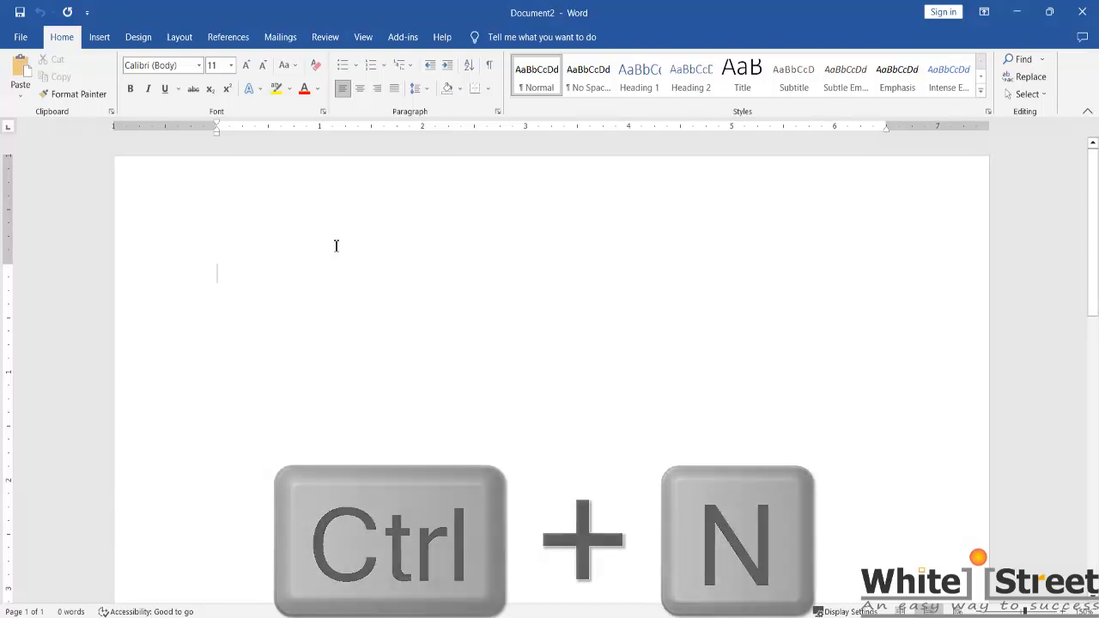
text(aaa)
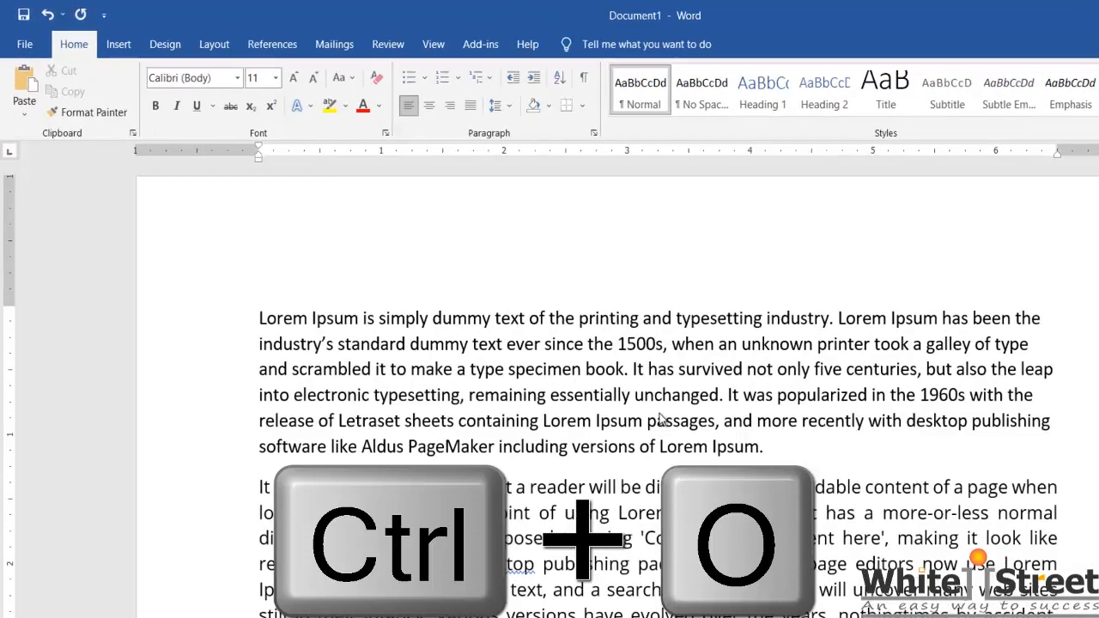
Step: Open the file lazy dog.docx from the Documents folder
key(ctrl+o)
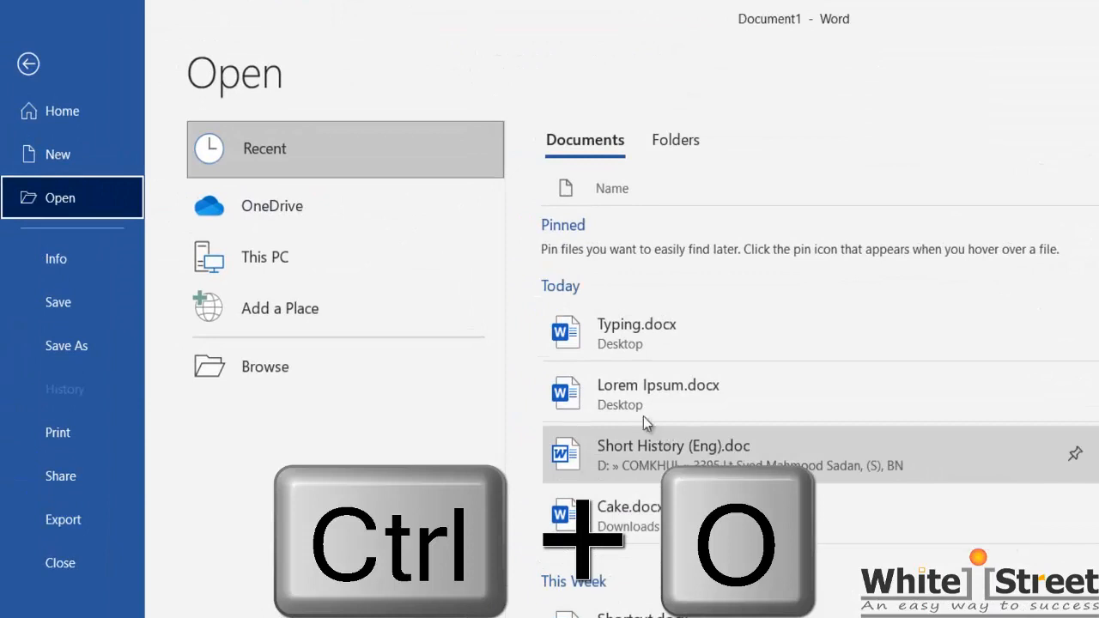
click(312, 367)
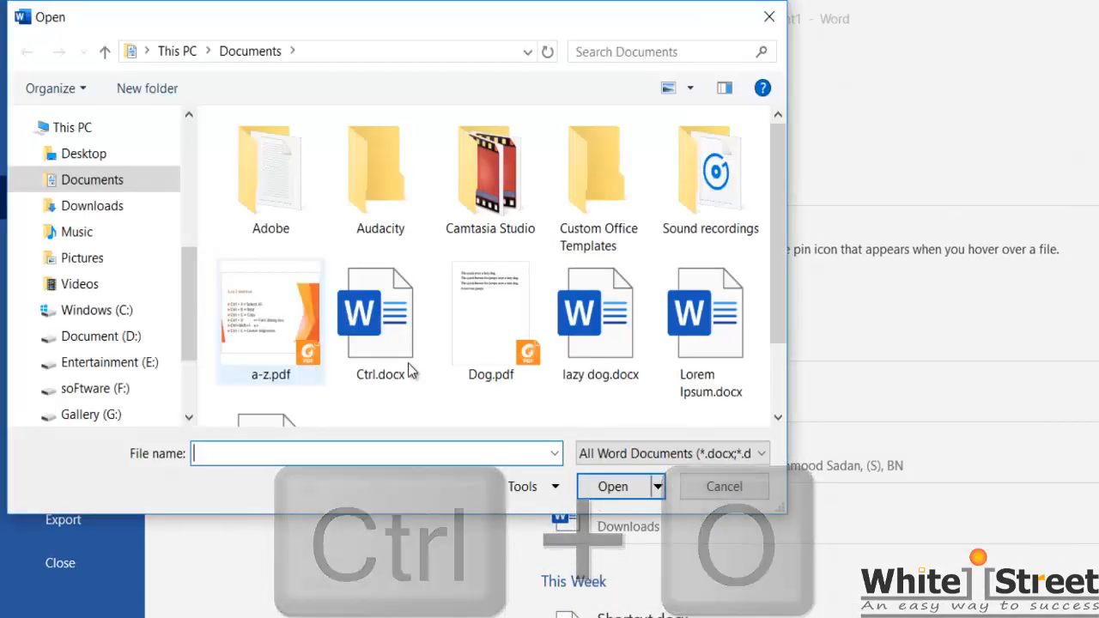
click(616, 329)
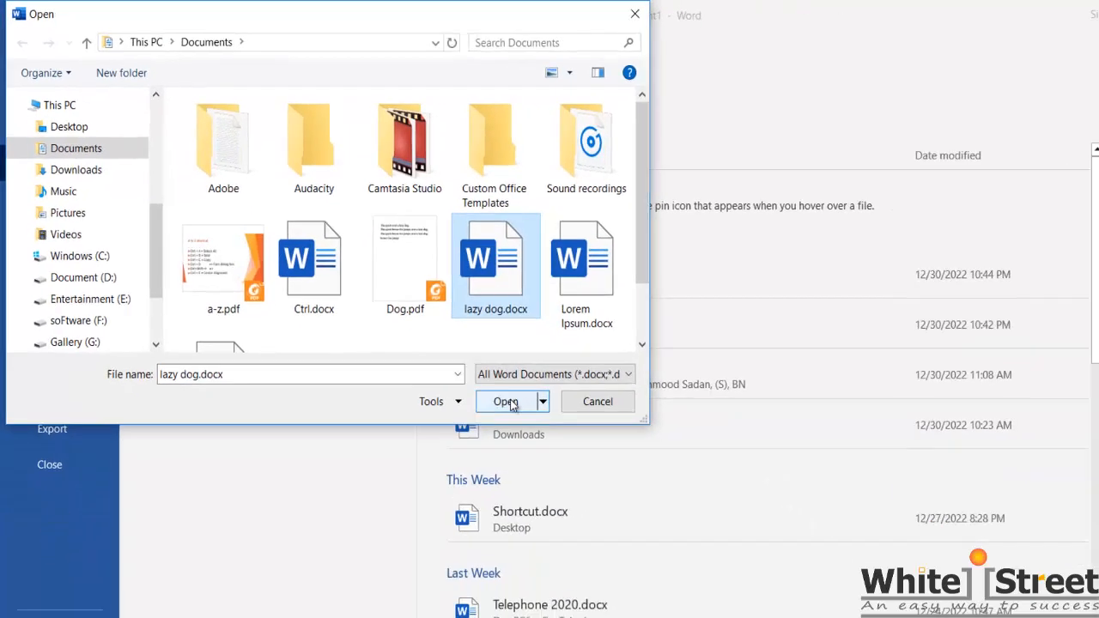
click(618, 490)
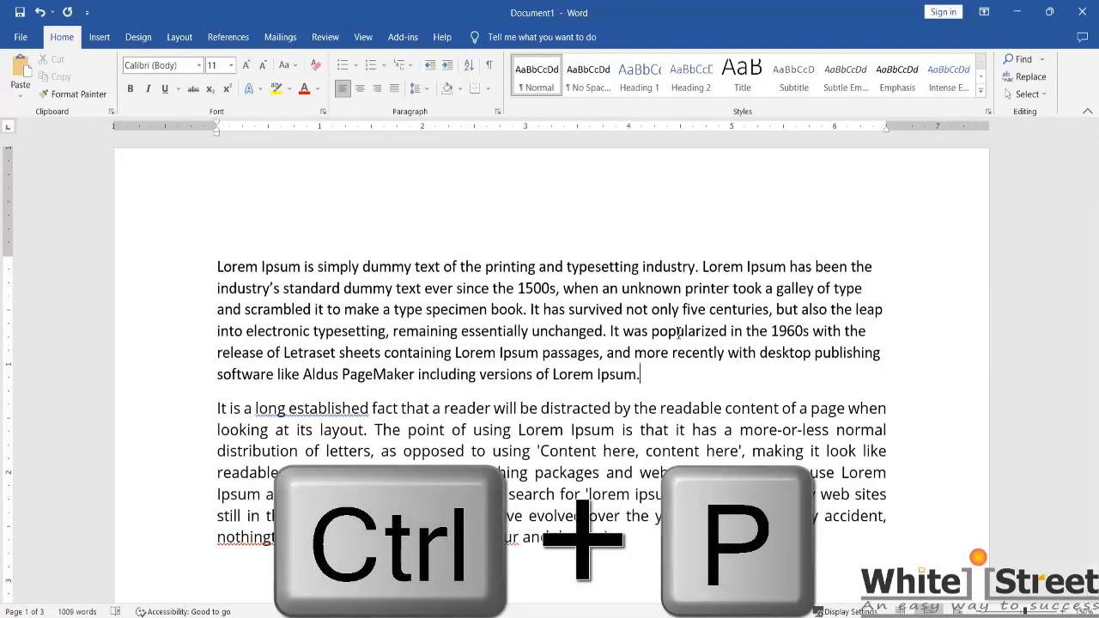
Step: Review the print settings of the Lorem Ipsum document, including the available printers and the page range options
key(ctrl+p)
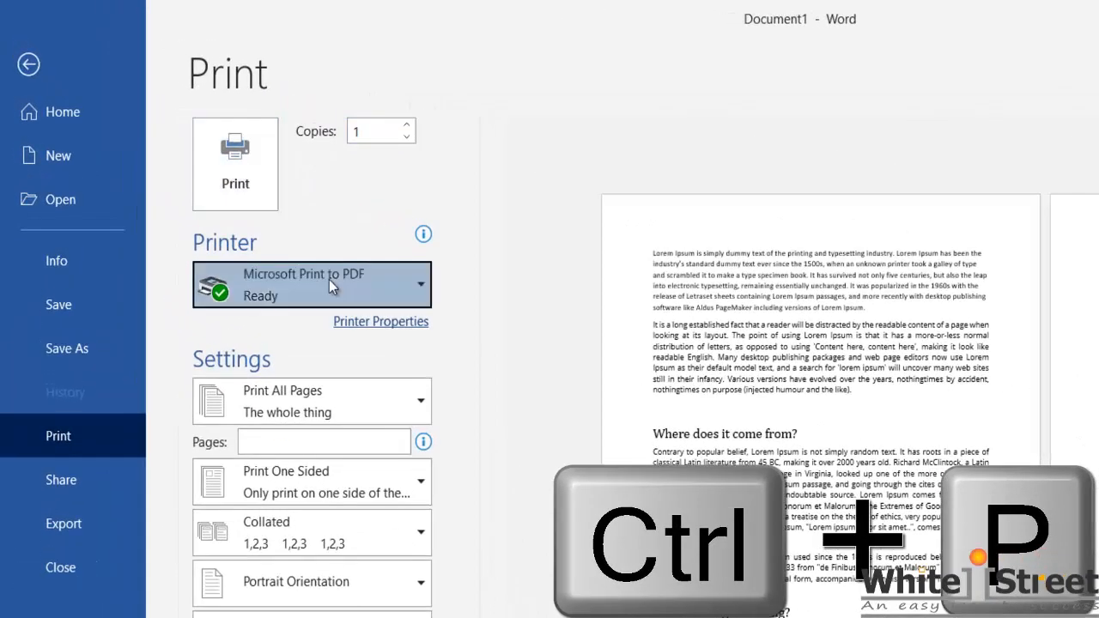
click(313, 271)
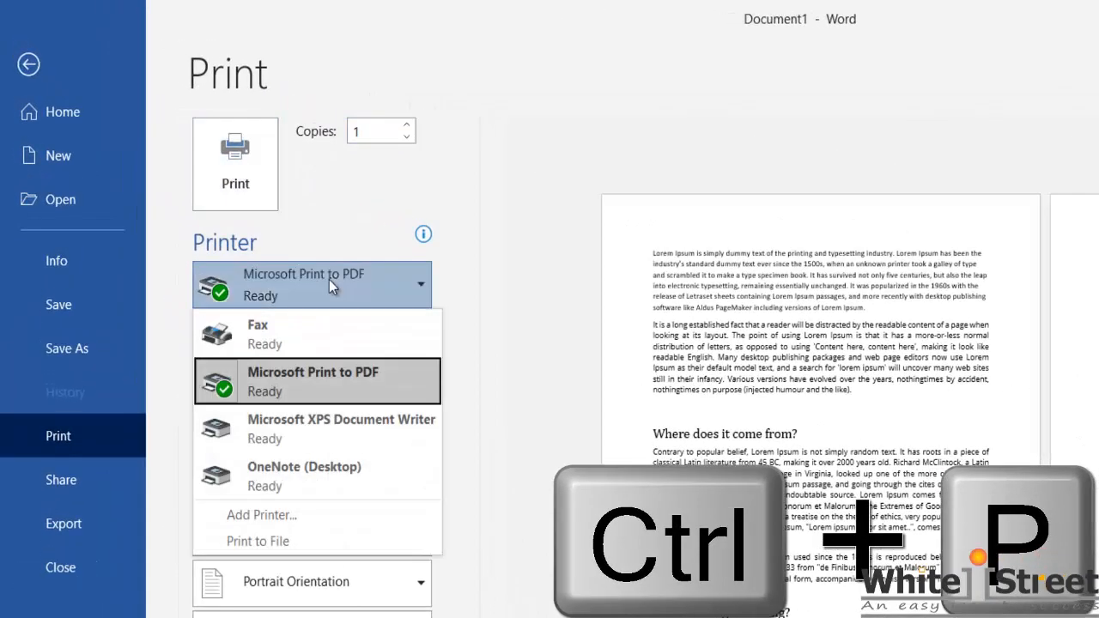
click(328, 279)
click(353, 399)
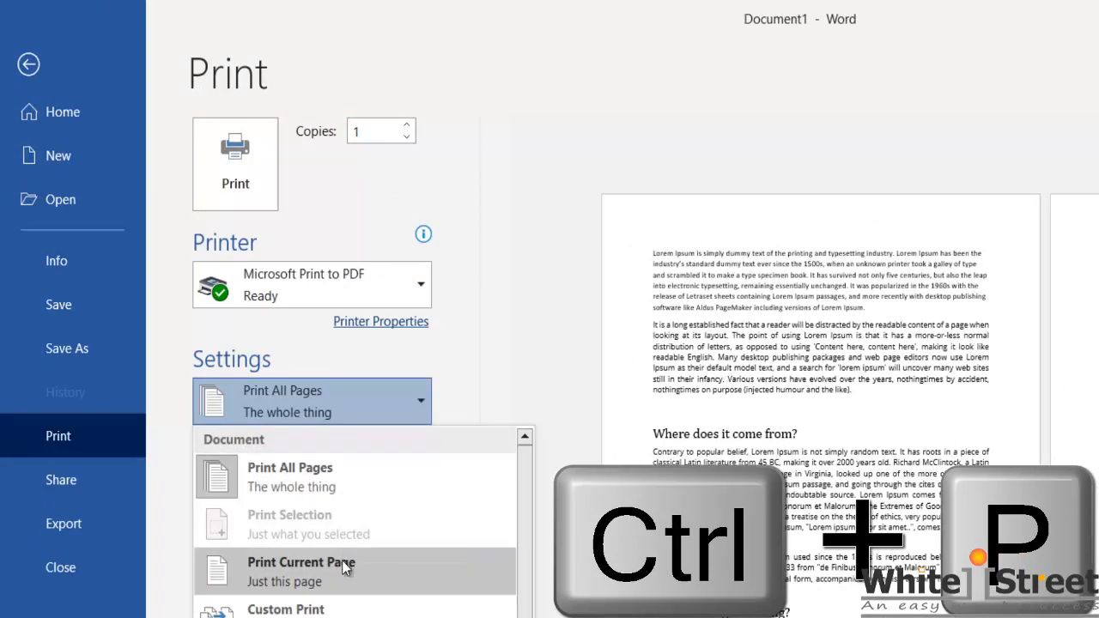
click(502, 377)
click(342, 442)
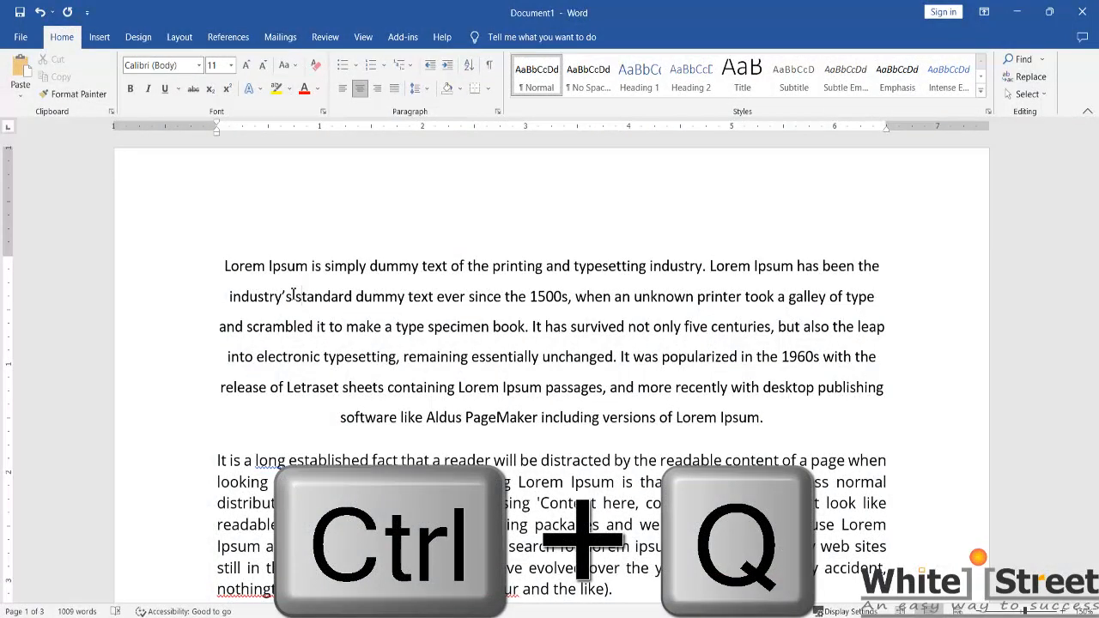
Step: Reset the centered first paragraph to default paragraph formatting, and undo the reset
click(772, 415)
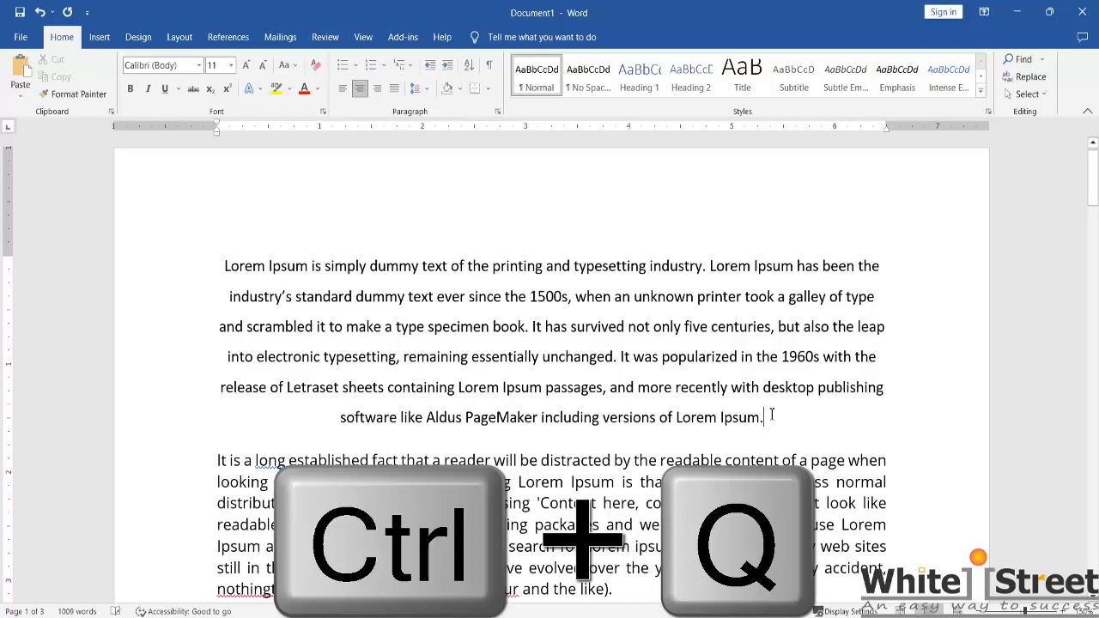
key(ctrl+q)
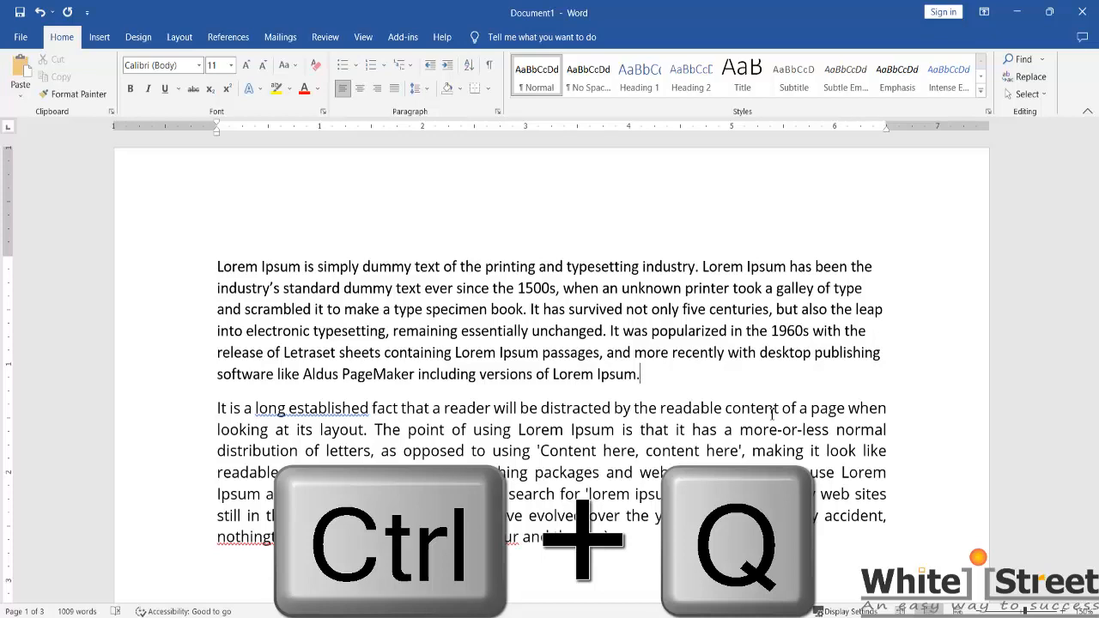
key(ctrl+z)
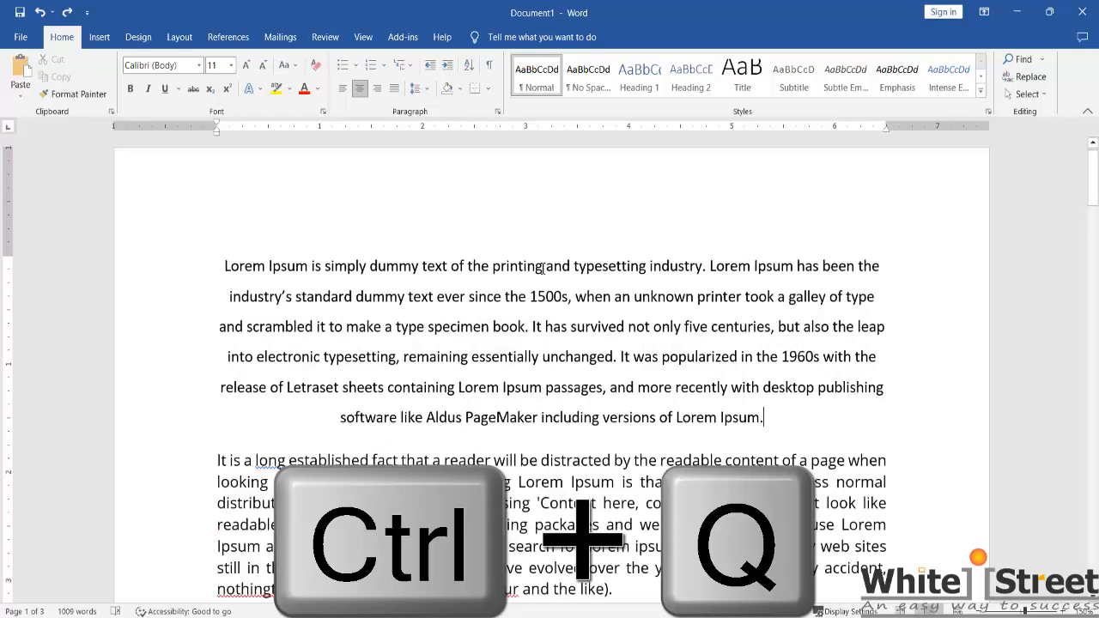
Step: Clear the centering and line spacing from the first paragraph and right-align it
drag(547, 267, 560, 418)
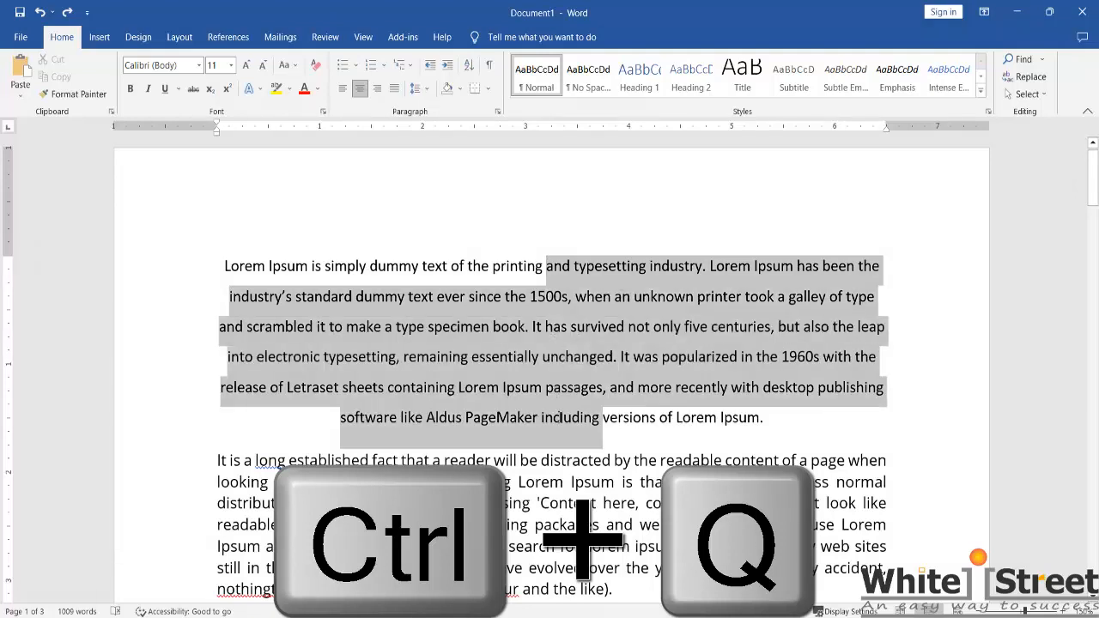
click(773, 419)
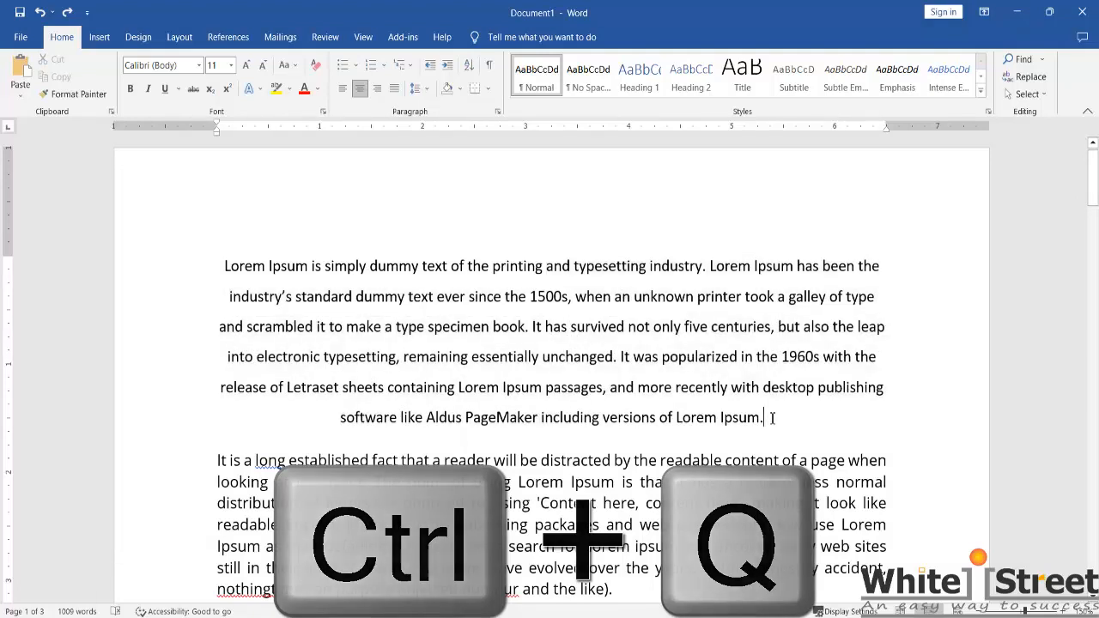
key(ctrl+q)
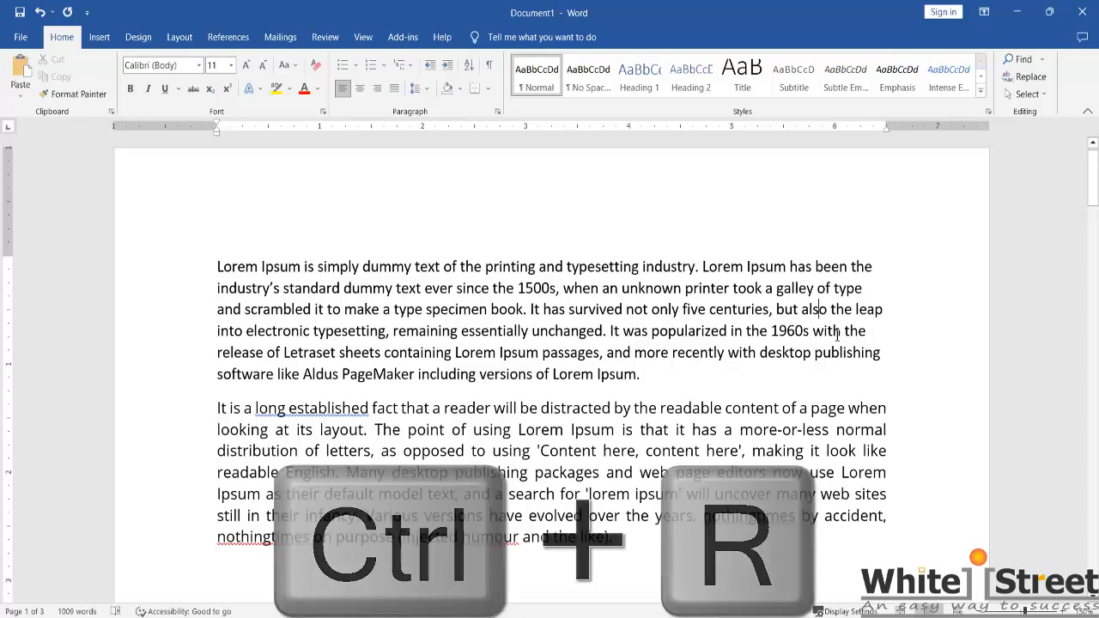
key(ctrl+r)
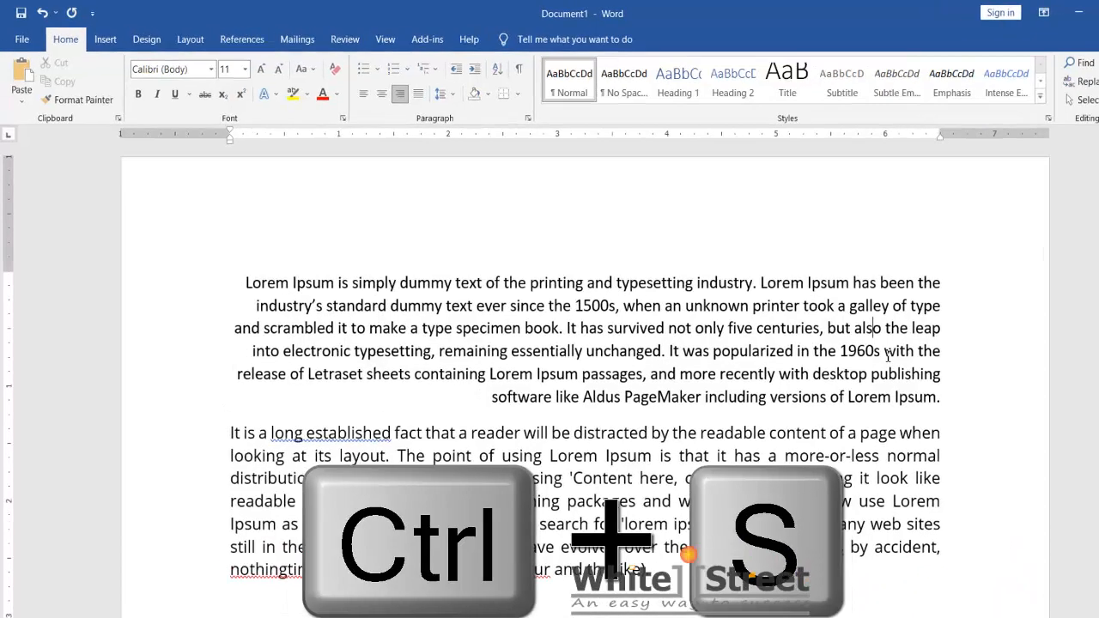
Step: Save the document in the Documents folder as "Lorem Ipsum is simply dummy text of the printing and typesetting industry.docx"
key(ctrl+s)
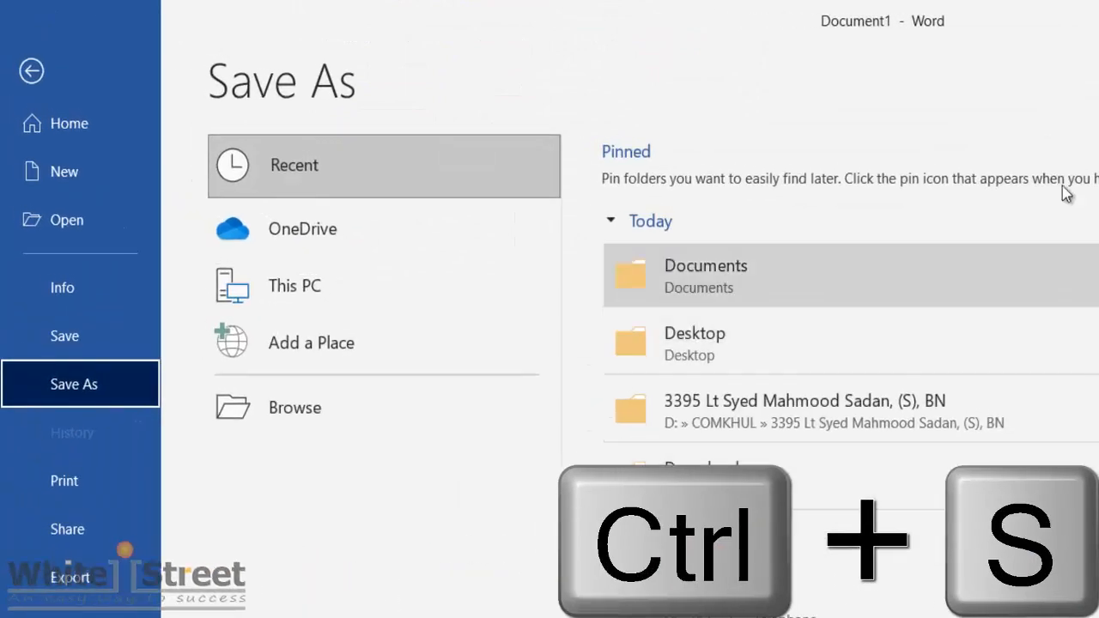
click(378, 425)
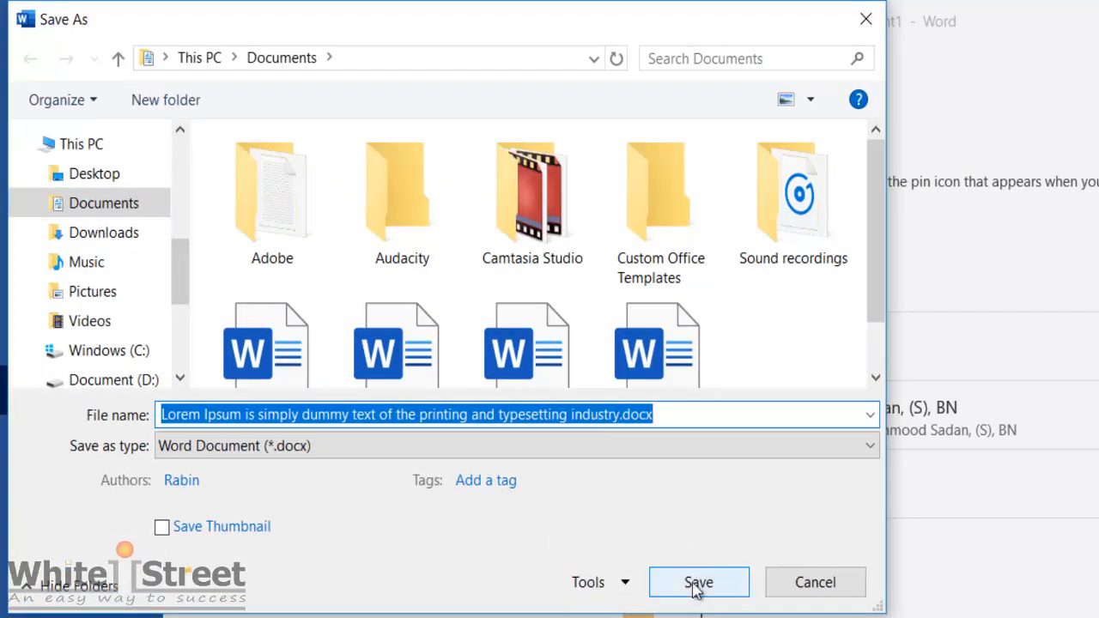
key(ctrl+s)
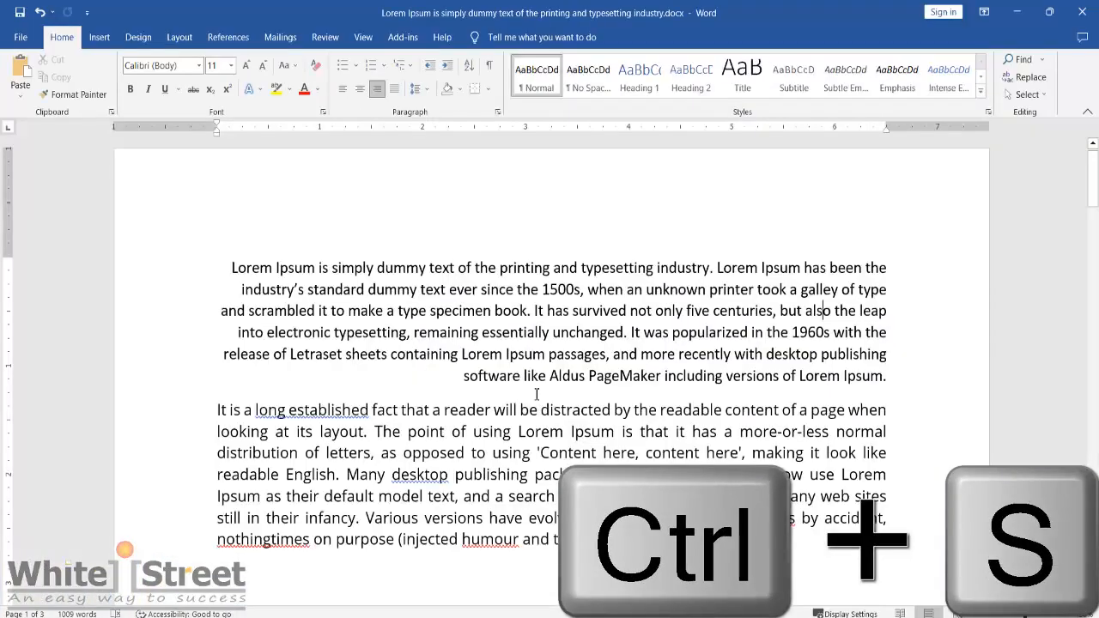
Step: Left-align the first paragraph of the saved document
click(605, 375)
key(ctrl+l)
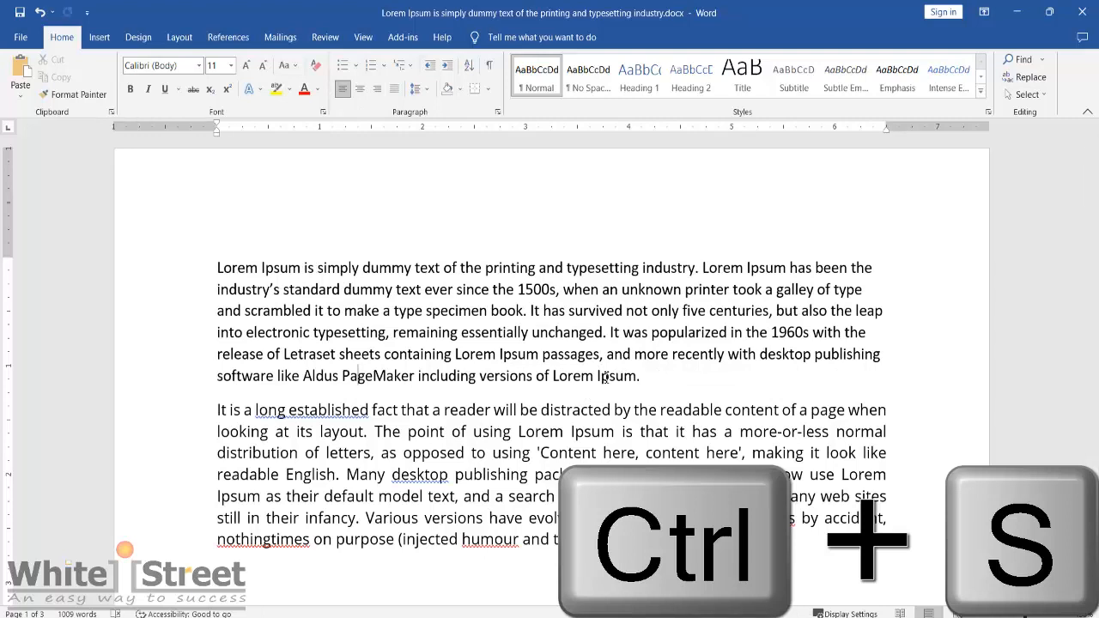
Step: Save a copy of the document to the Desktop under the same file name as a Word Document (*.docx)
key(F12)
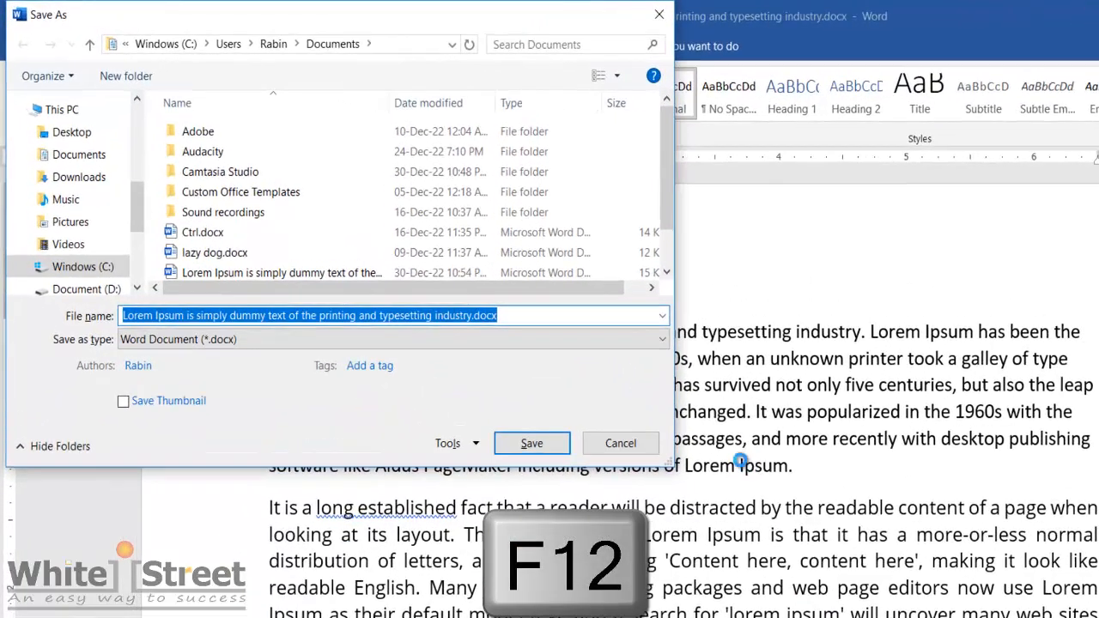
drag(456, 18, 748, 152)
click(810, 448)
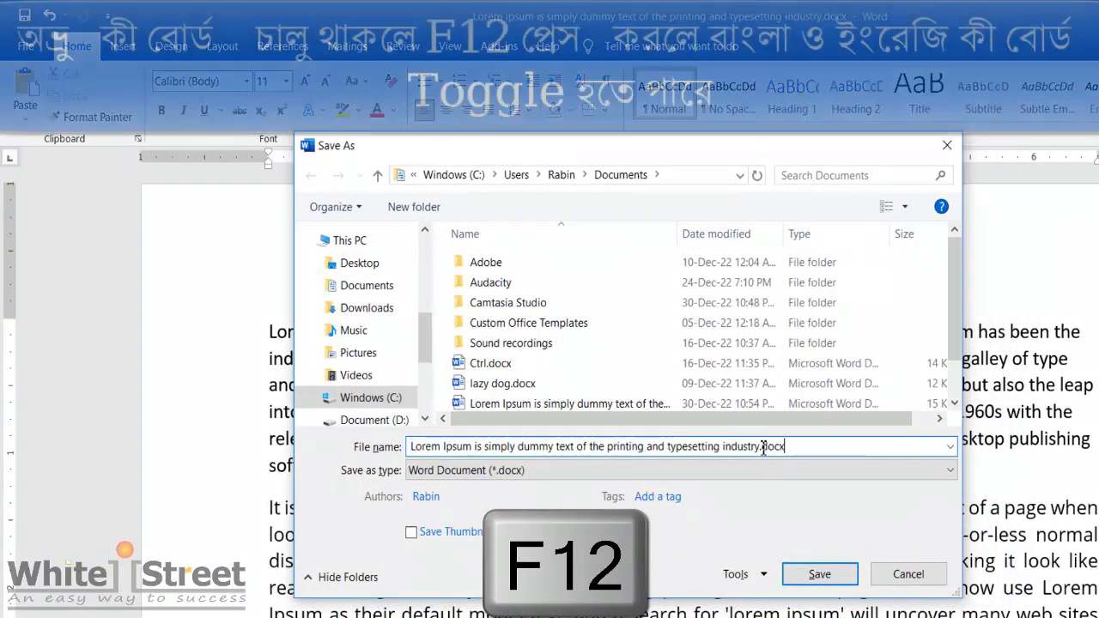
drag(763, 448, 406, 447)
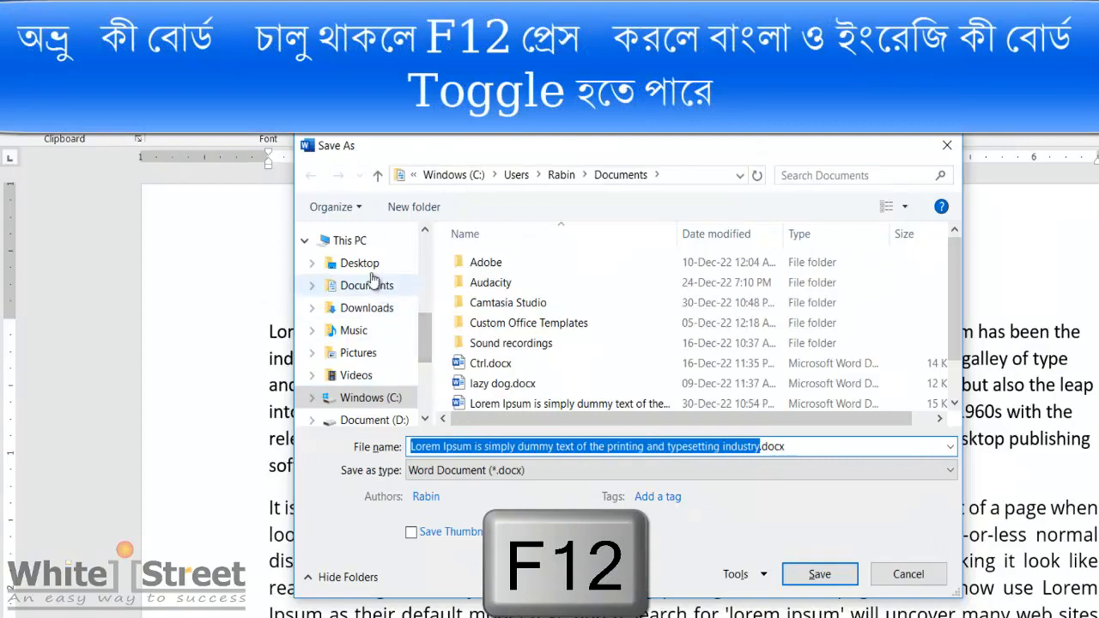
click(359, 263)
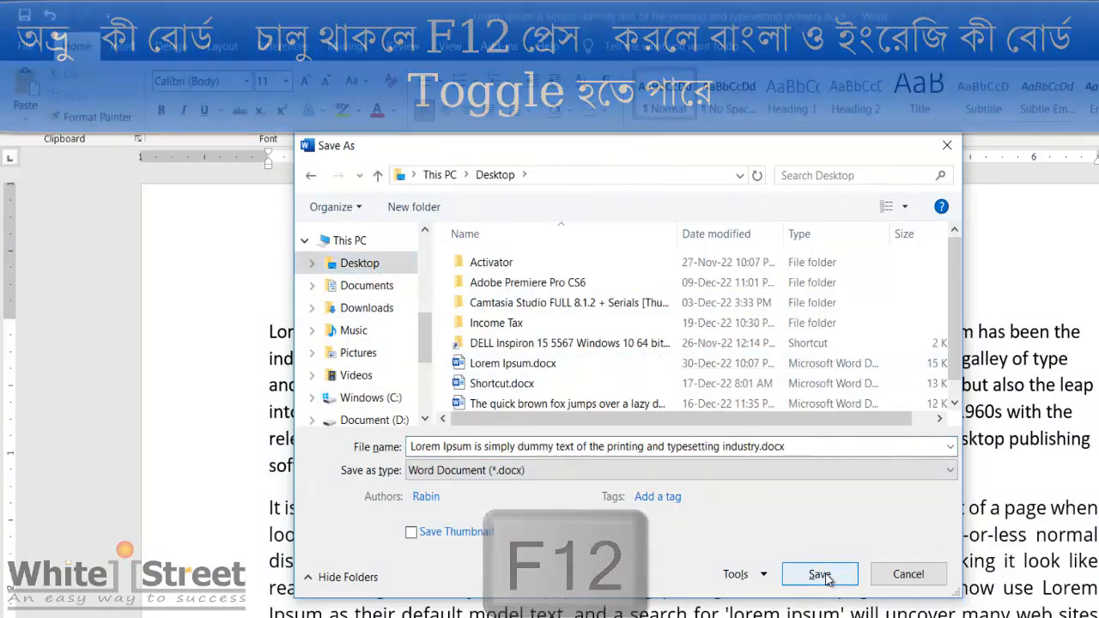
click(826, 579)
Step: Apply a hanging indent of three levels (1.5 inches) to the first paragraph
key(ctrl+t)
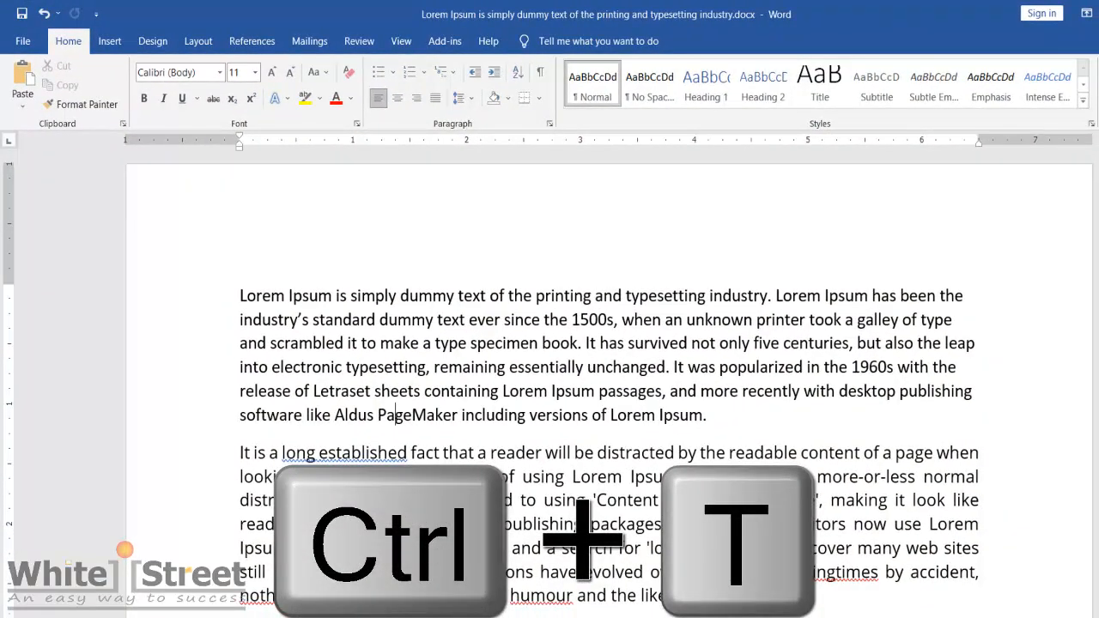
click(240, 294)
key(ctrl+t)
key(ctrl+t)
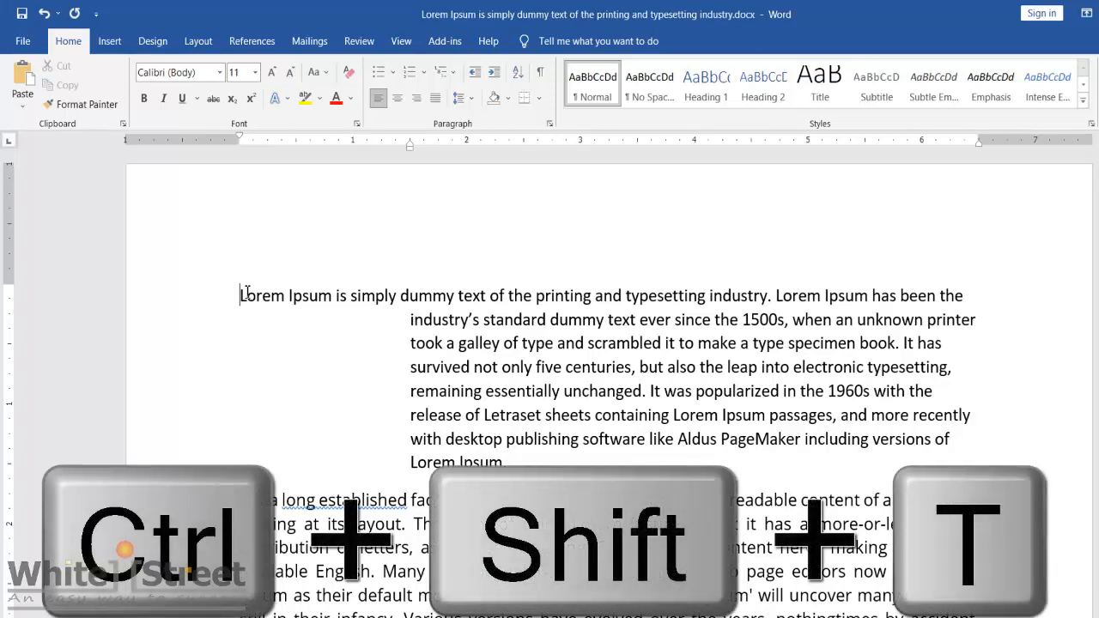
Step: Remove all three hanging indent levels from the first paragraph
key(ctrl+shift+t)
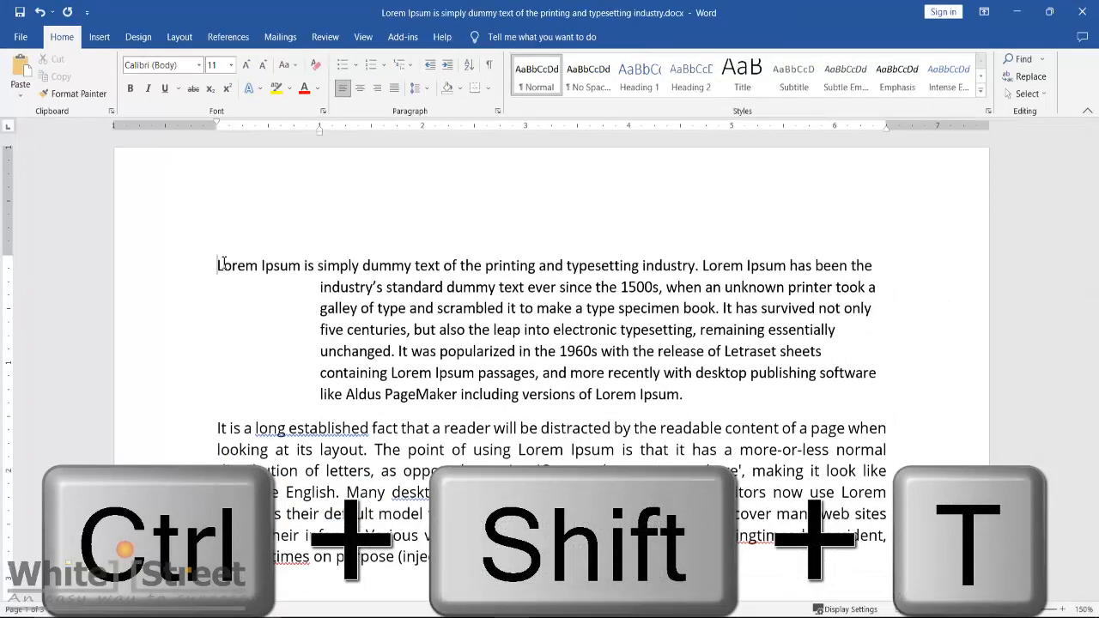
key(ctrl+shift+t)
key(ctrl+shift+t)
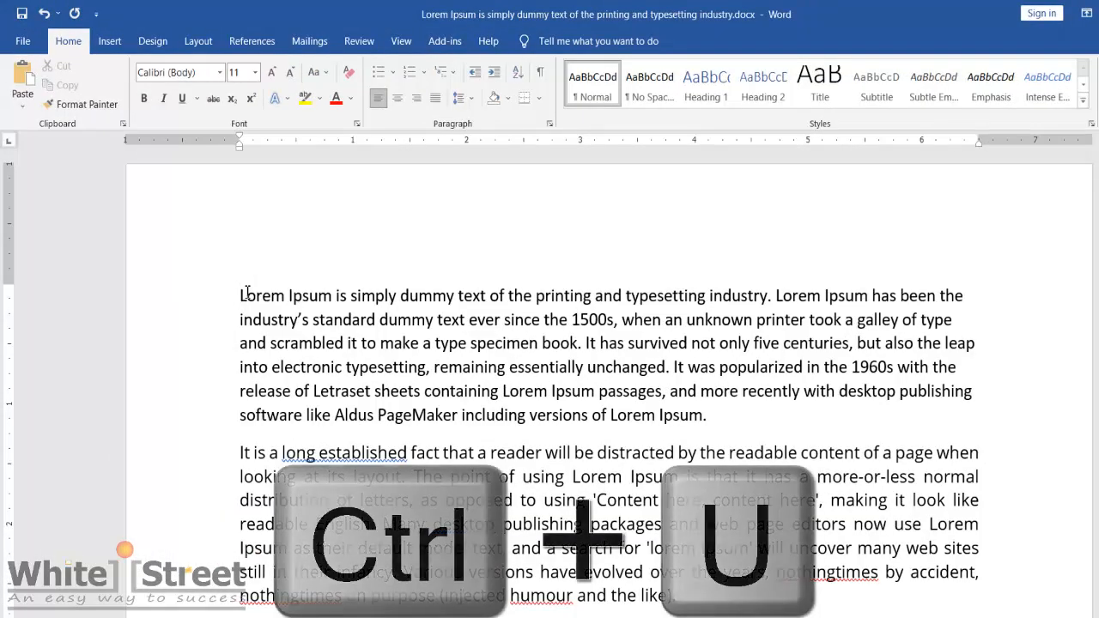
Step: Underline the first paragraph's text from "It has survived not only five centuries" to its end
drag(706, 416, 582, 341)
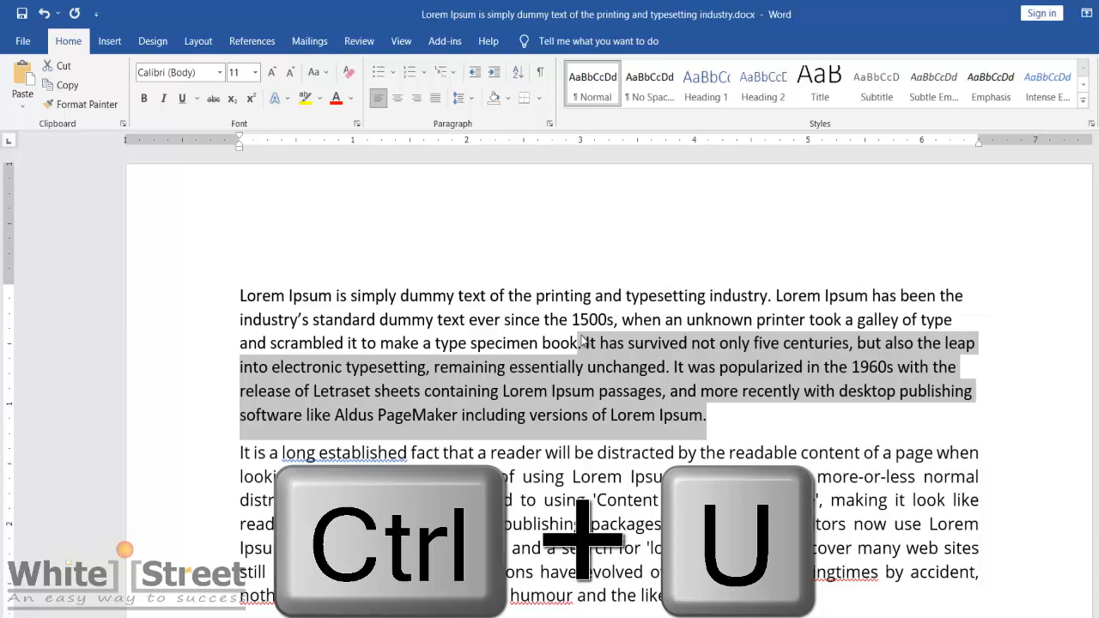
key(ctrl+u)
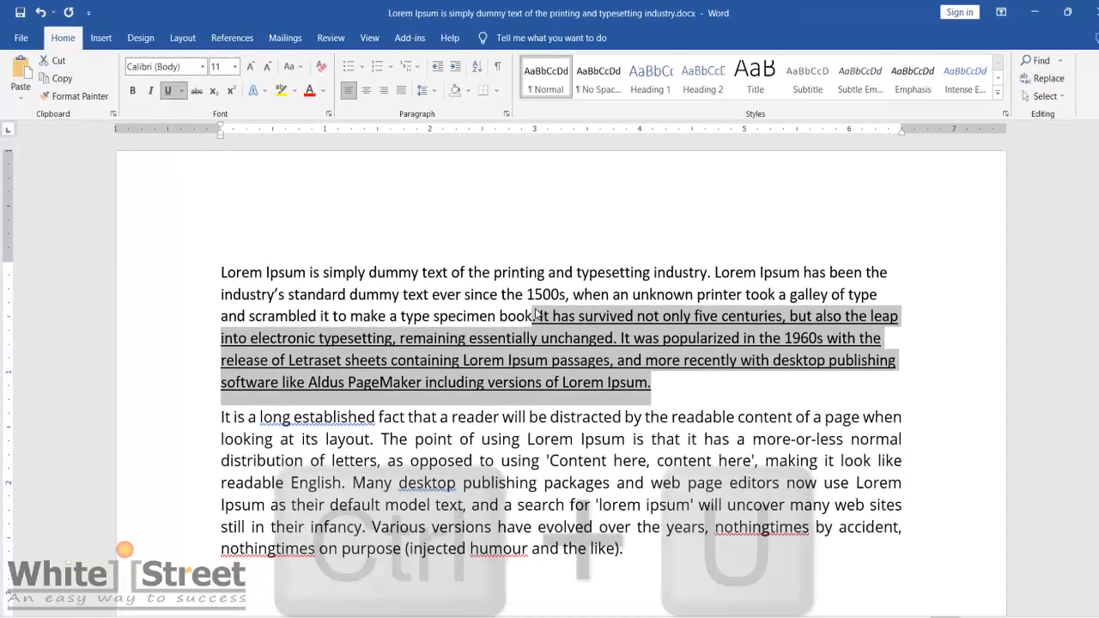
Step: Underline only the words in the second paragraph from "It is a long established" through "'Content", and double-underline it from "'lorem ipsum'" to its end
key(ctrl+shift+w)
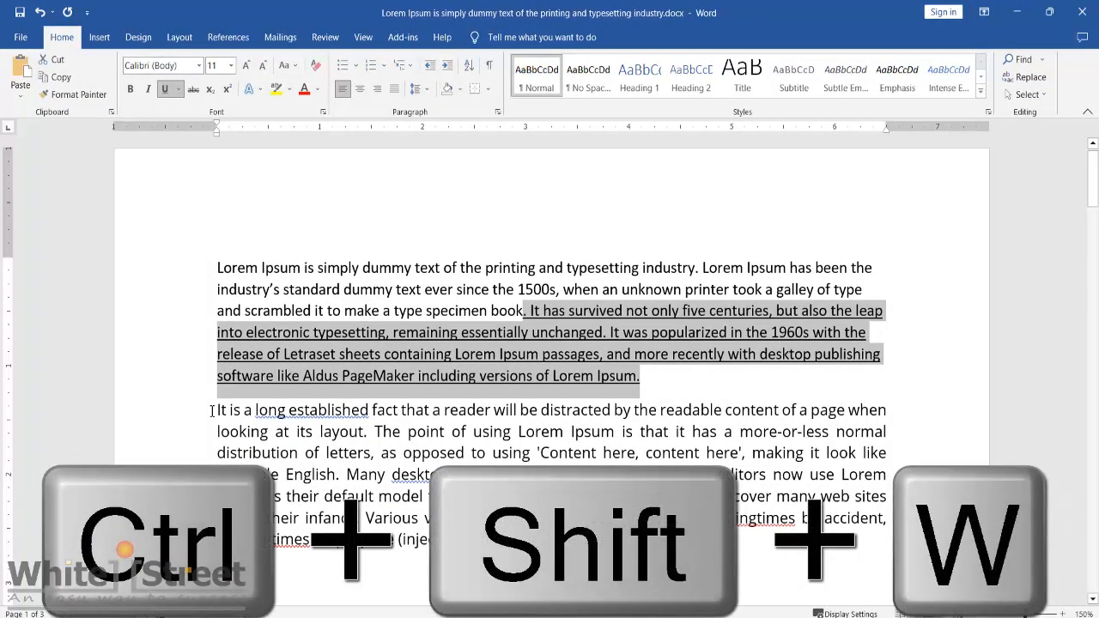
drag(216, 409, 591, 458)
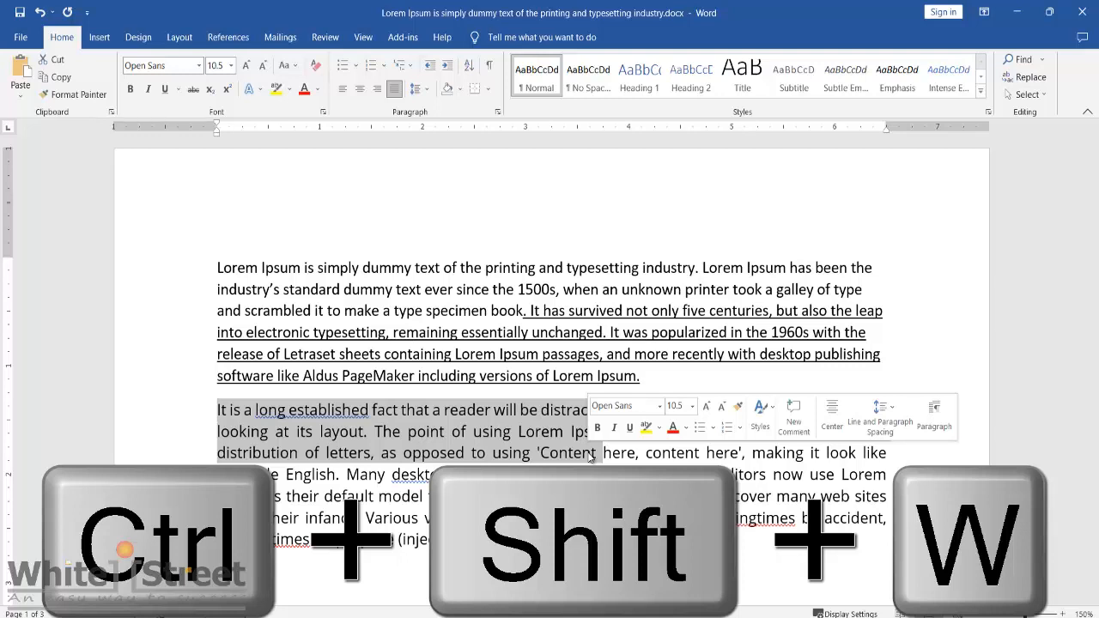
key(ctrl+shift+w)
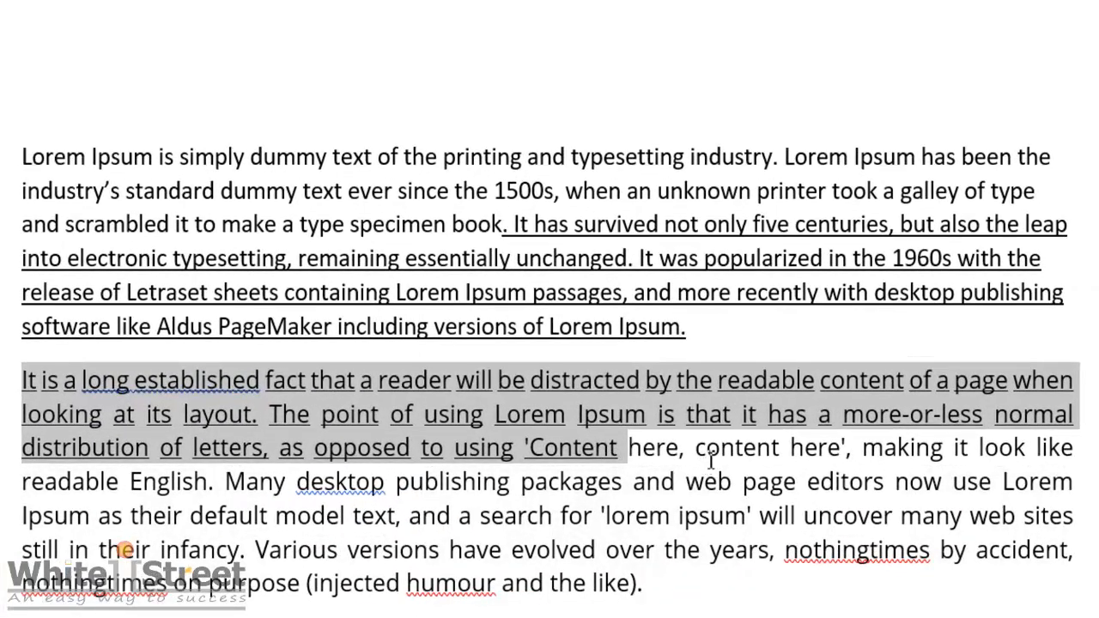
click(704, 416)
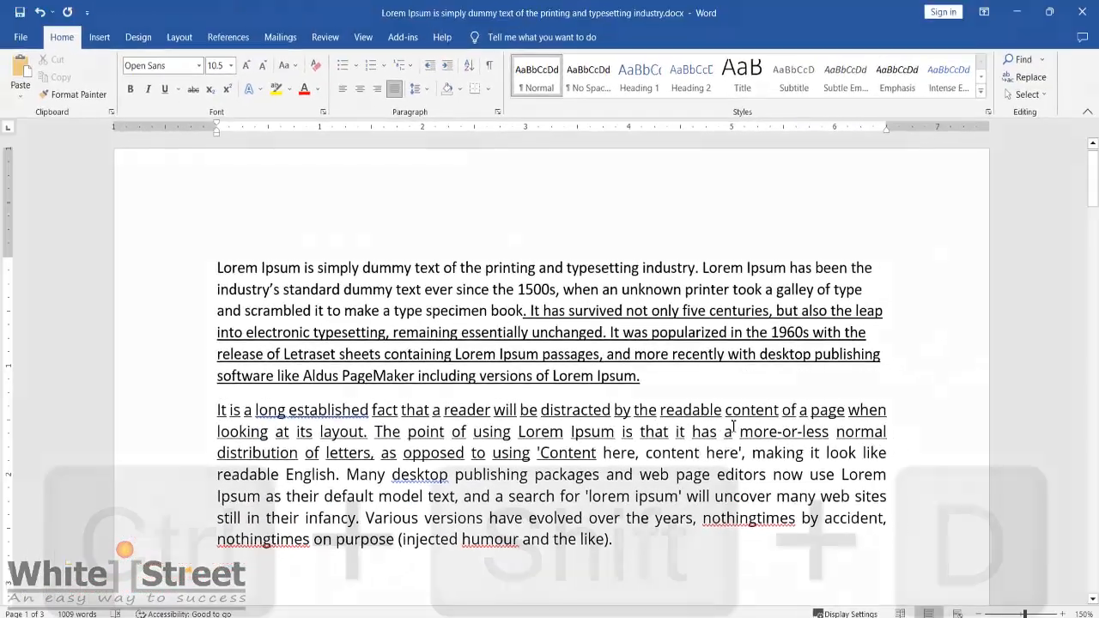
key(ctrl+shift+d)
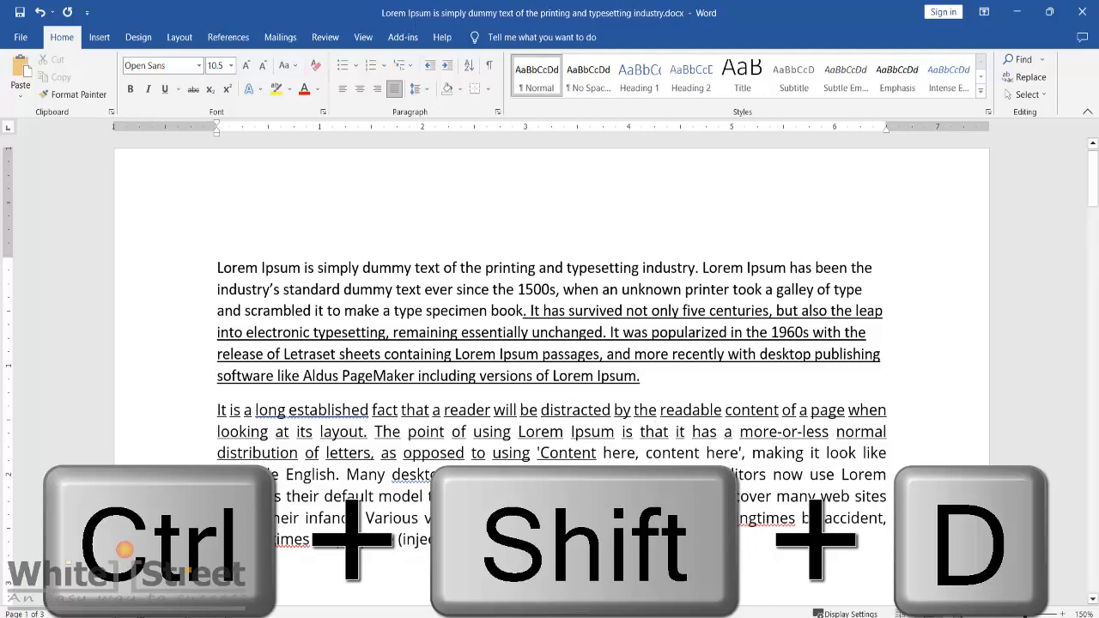
drag(585, 496, 636, 538)
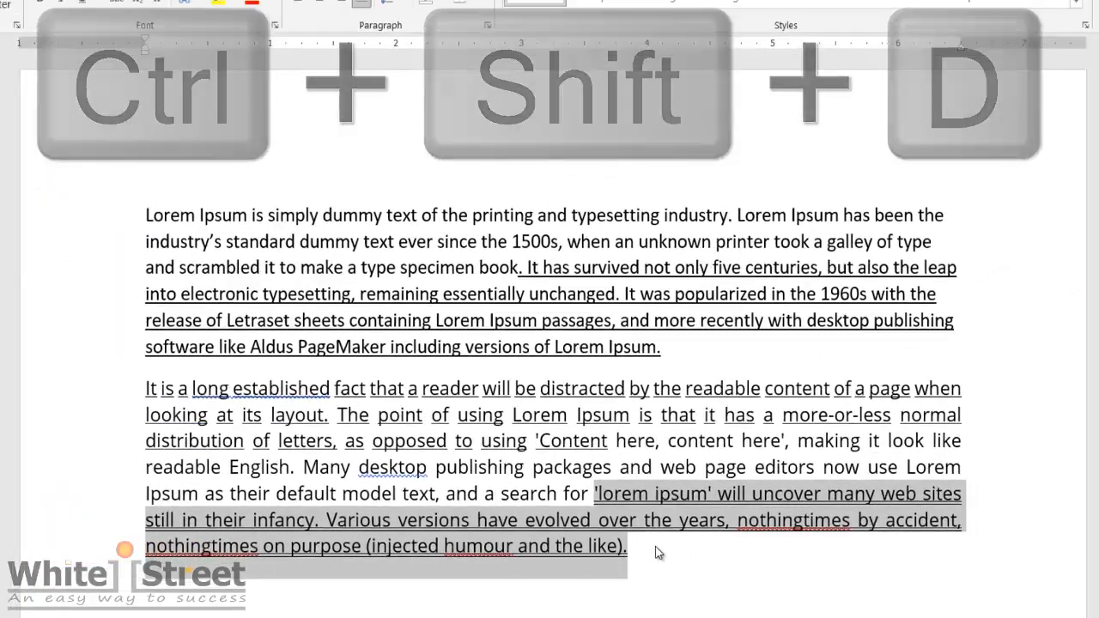
Step: Paste the copied "Lorem Ipsum is simply dummy text" paragraph as a new paragraph directly below the second one
text('lorem ipsum' will uncover many web sites still in their infancy. Various versions have evolved over the years, nothingtimes by accident, nothingtimes on purpose (injected humour and the like).)
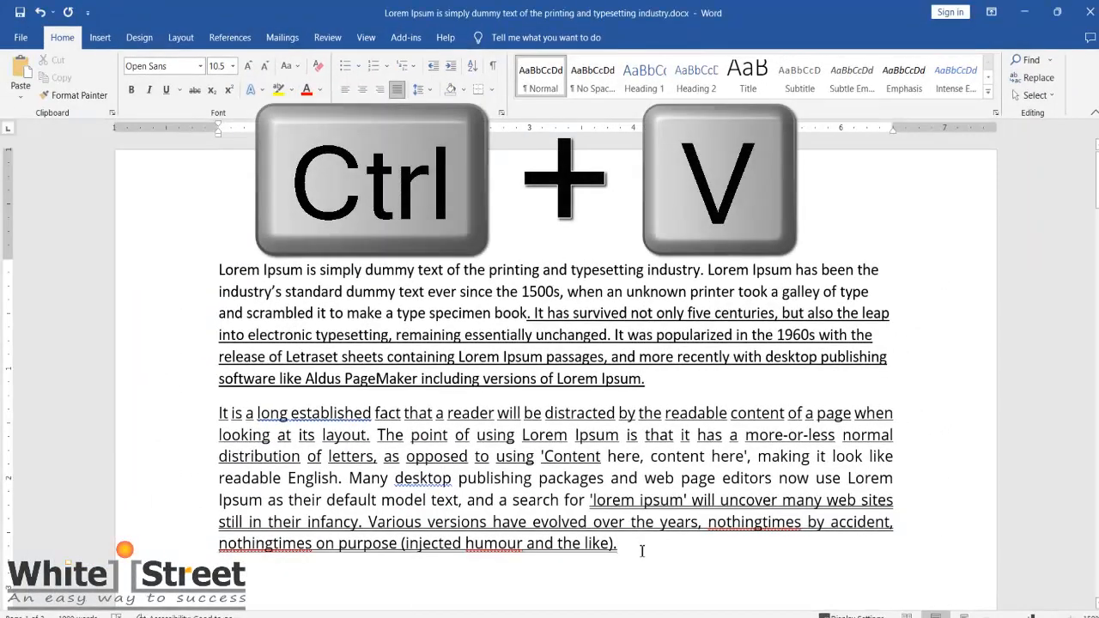
text(Lorem Ipsum is simply dummy text of the printing and typesetting industry. Lorem Ipsum has been the industry’s standard dummy text ever since the 1500s, when an unknown printer took a galley of type and scrambled it to make a type specimen book. It has survived not only five centuries, but also the leap into electronic typesetting, remaining essentially unchanged. It was popularized in the 1960s with the release of Letraset sheets containing Lorem Ipsum passages, and more recently with desktop publishing software like Aldus PageMaker including versions of Lorem Ipsum.)
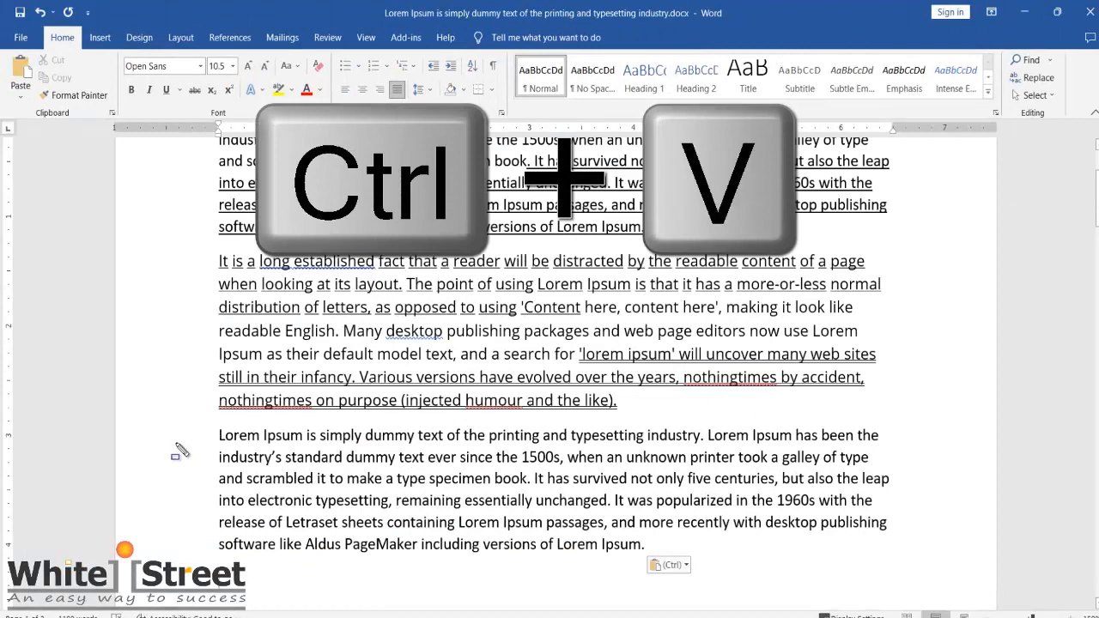
mouse_move(206, 423)
mouse_down()
mouse_move(340, 484)
mouse_move(594, 551)
mouse_move(902, 557)
mouse_move(908, 570)
mouse_up()
Step: Close the document and save its changes
key(ctrl+w)
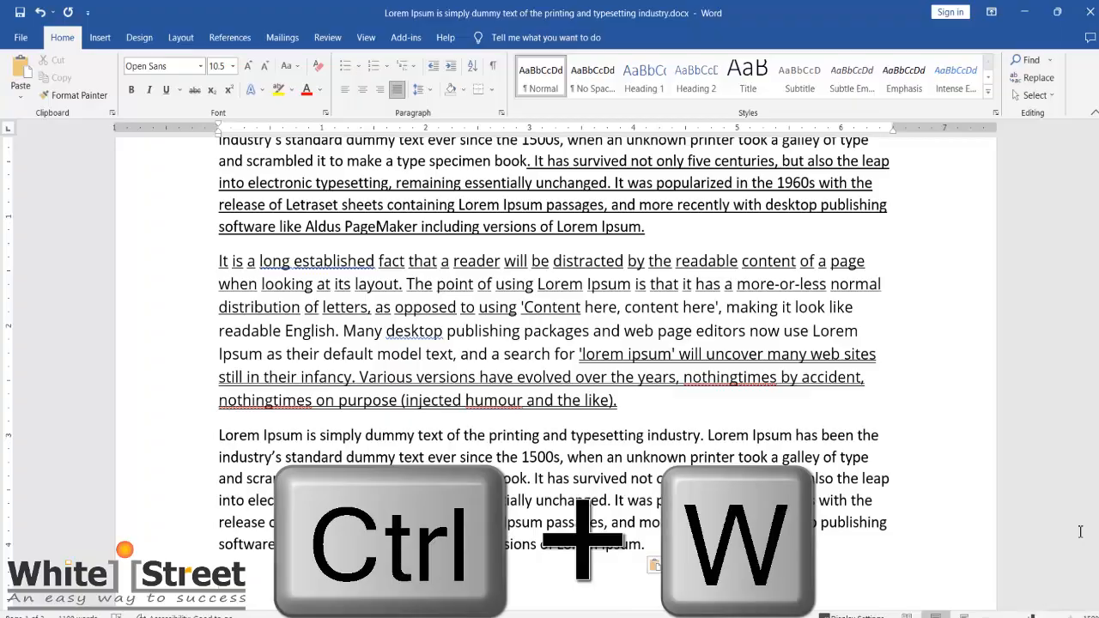
key(ctrl+w)
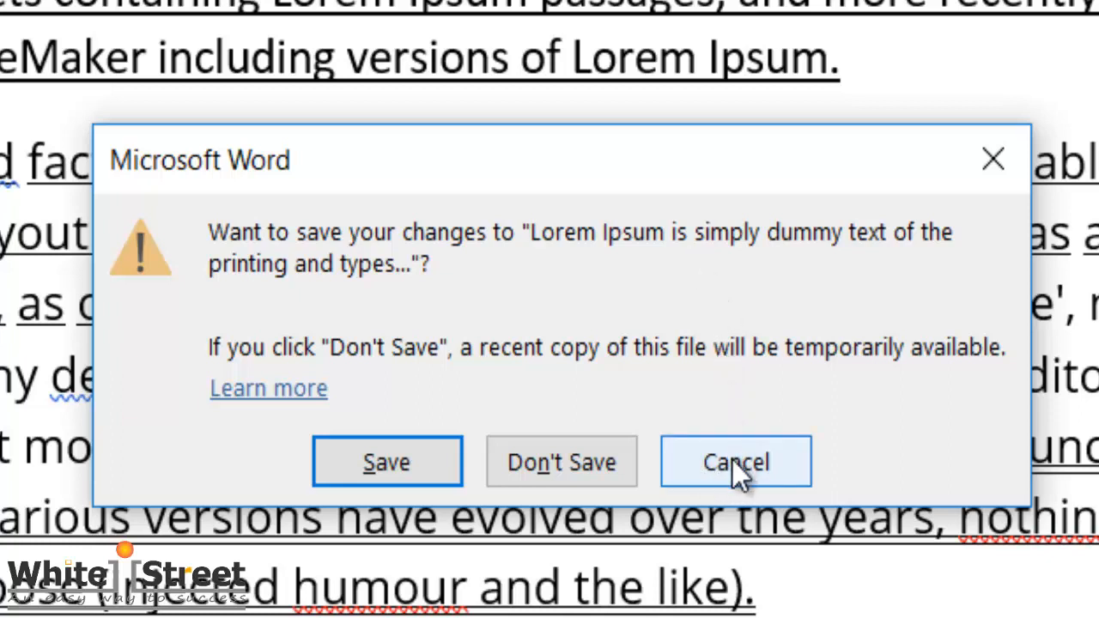
click(386, 462)
Step: Reopen "Lorem Ipsum is simply dummy text of the printing and typesetting industry.docx" from the Desktop
right_click(570, 101)
click(603, 170)
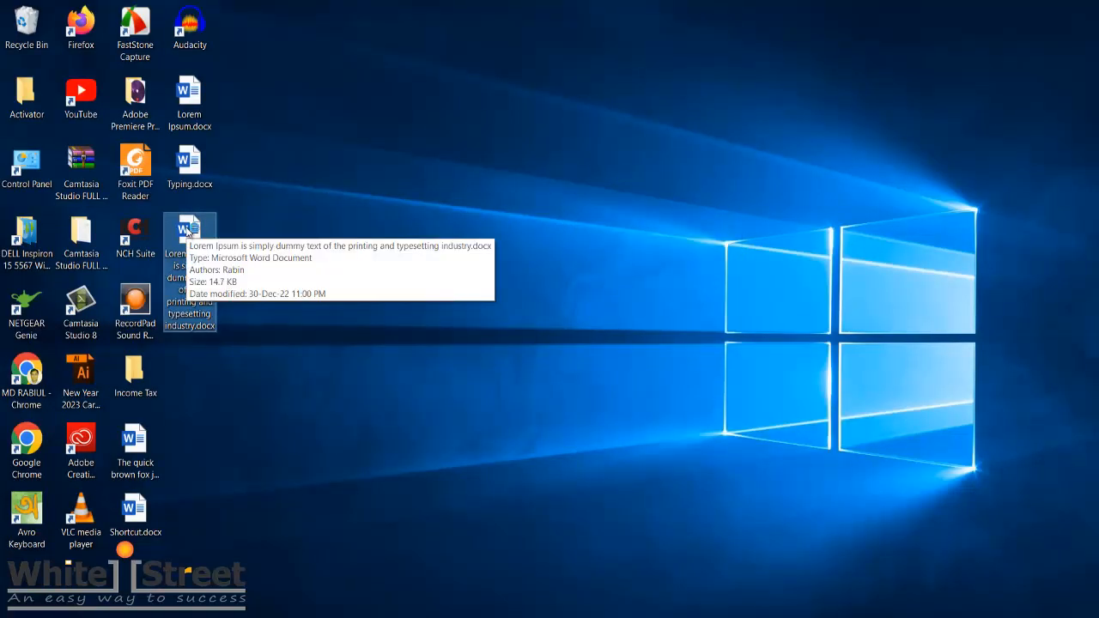
double_click(188, 232)
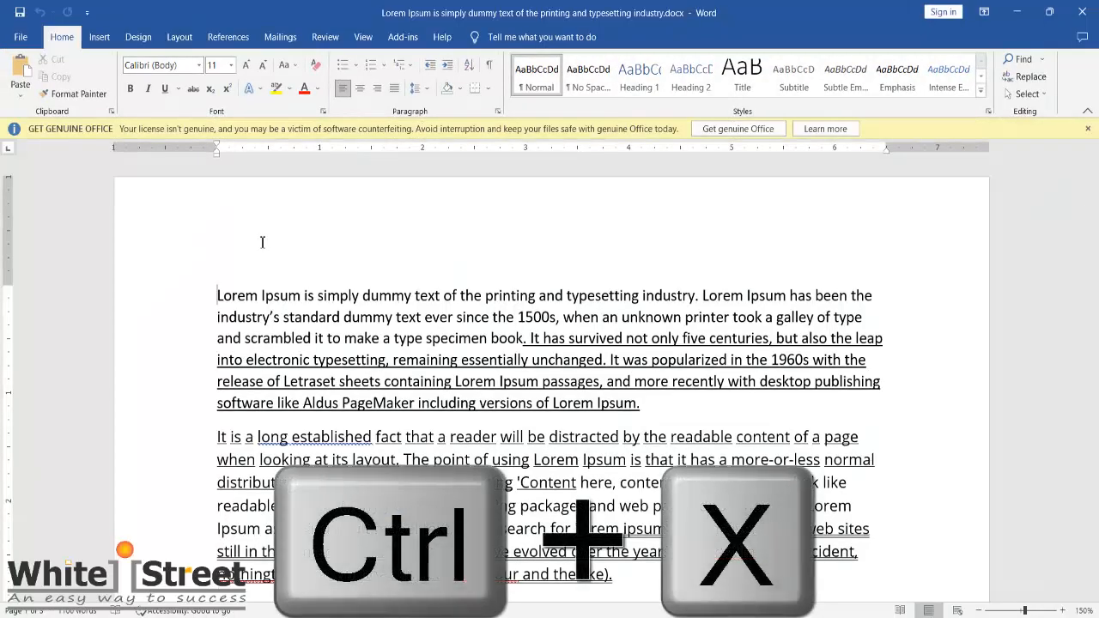
Step: Cut the third paragraph's text from "It was popularized in the 1960s" to its end
scroll(262, 242, down, 4)
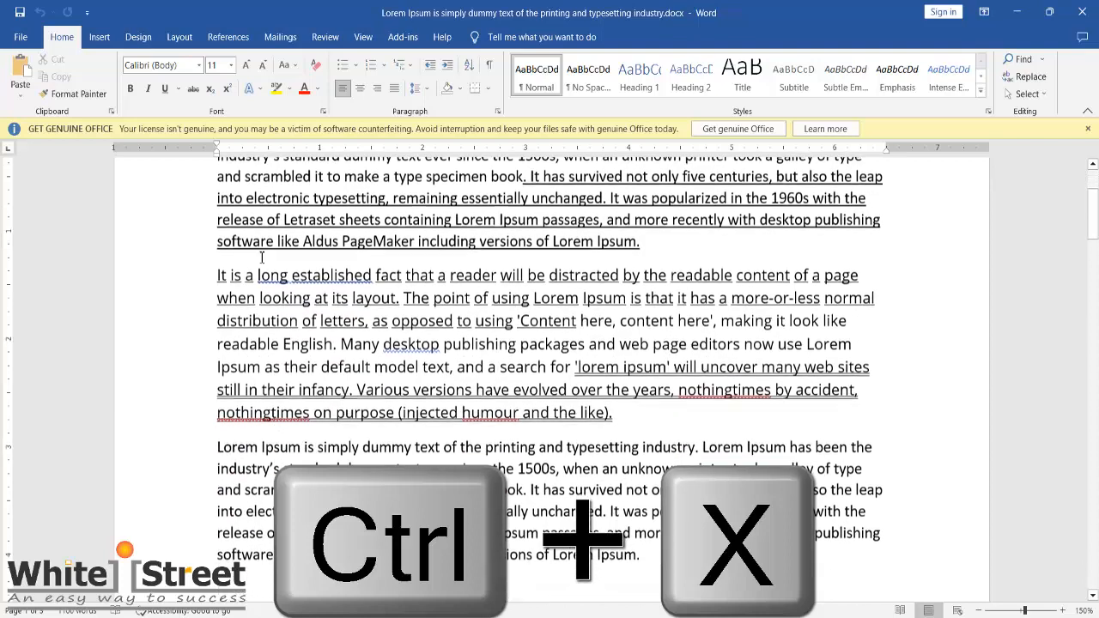
scroll(217, 277, down, 1)
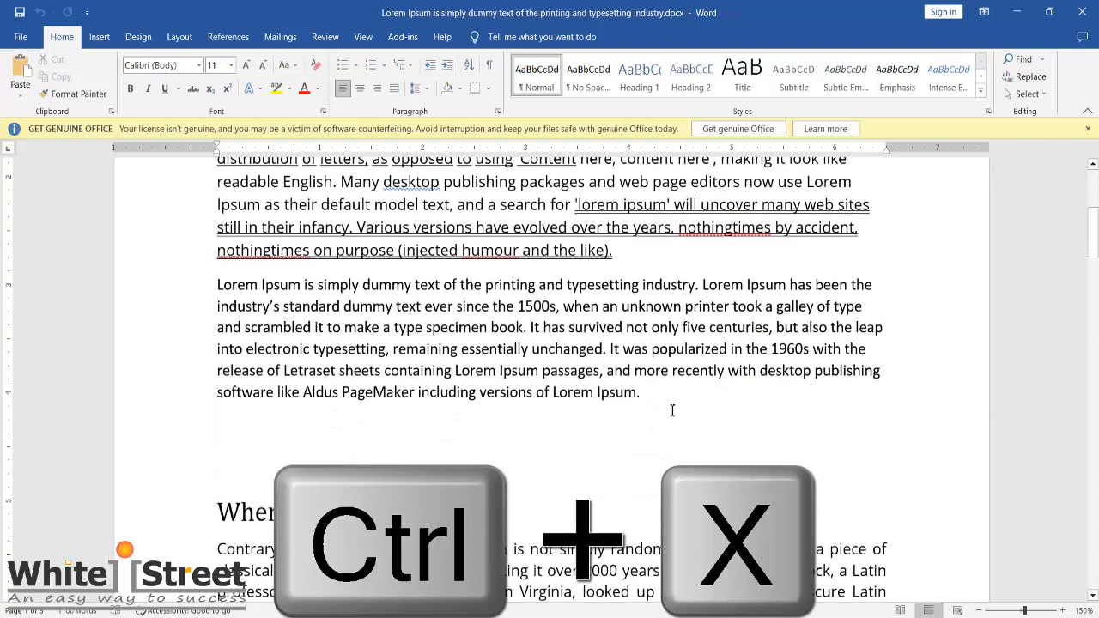
drag(664, 397, 612, 349)
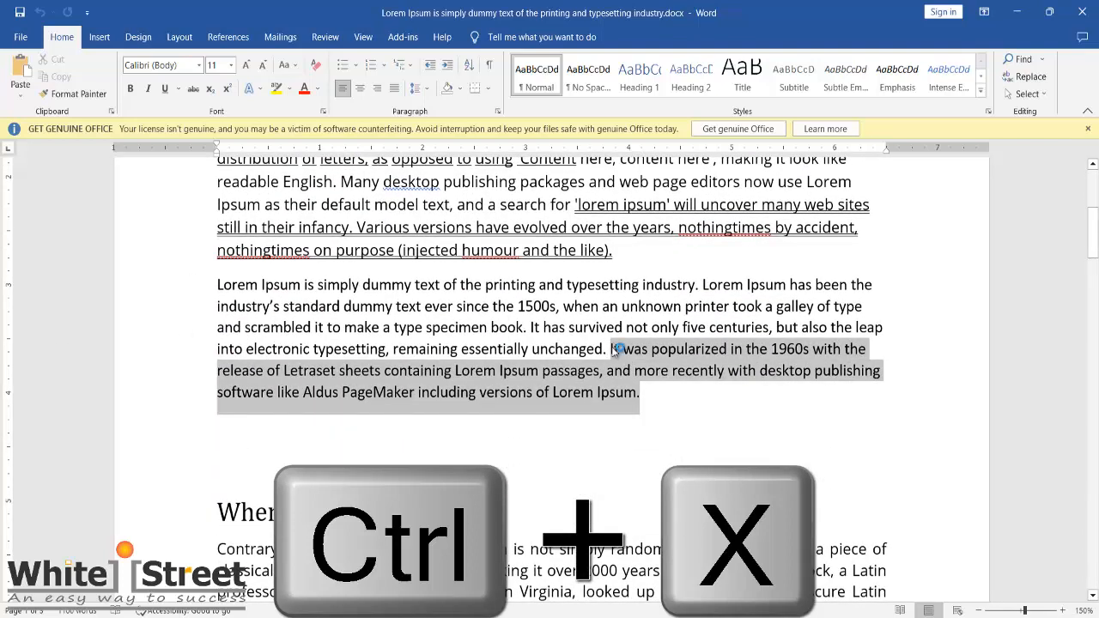
key(ctrl+x)
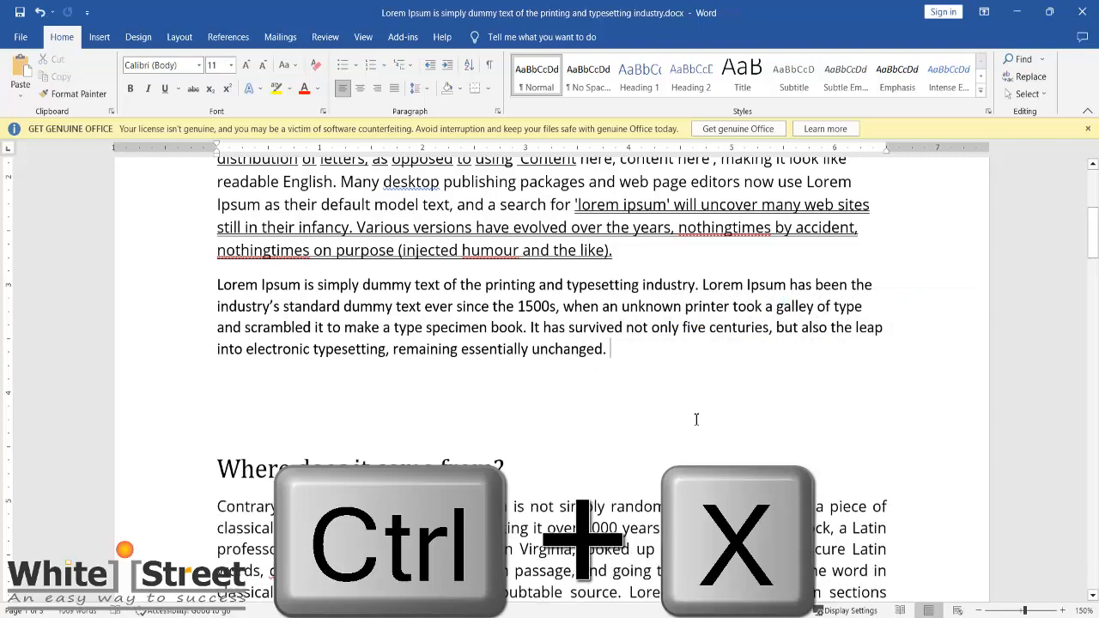
Step: Insert a blank paragraph above the first paragraph and paste the cut text into it
scroll(696, 420, up, 1)
scroll(697, 420, up, 3)
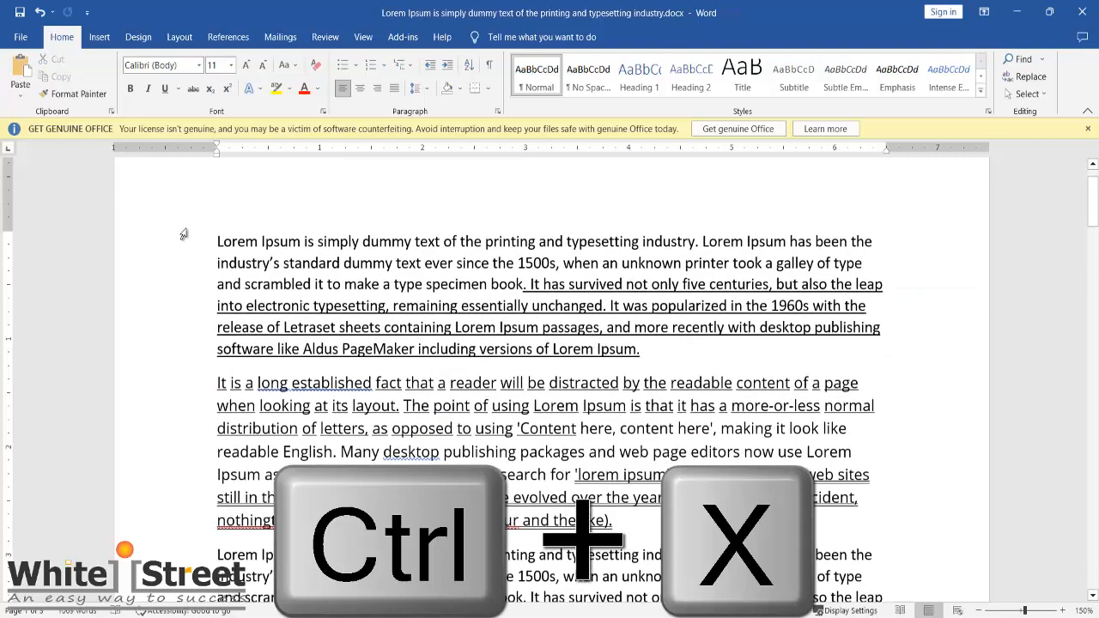
click(200, 247)
key(Return)
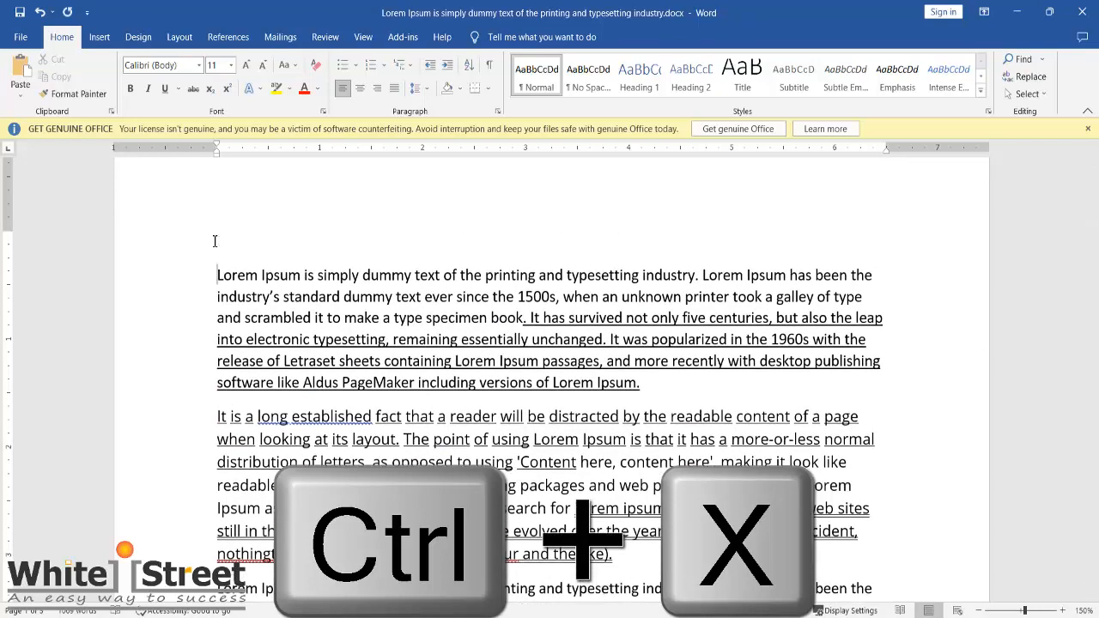
click(245, 240)
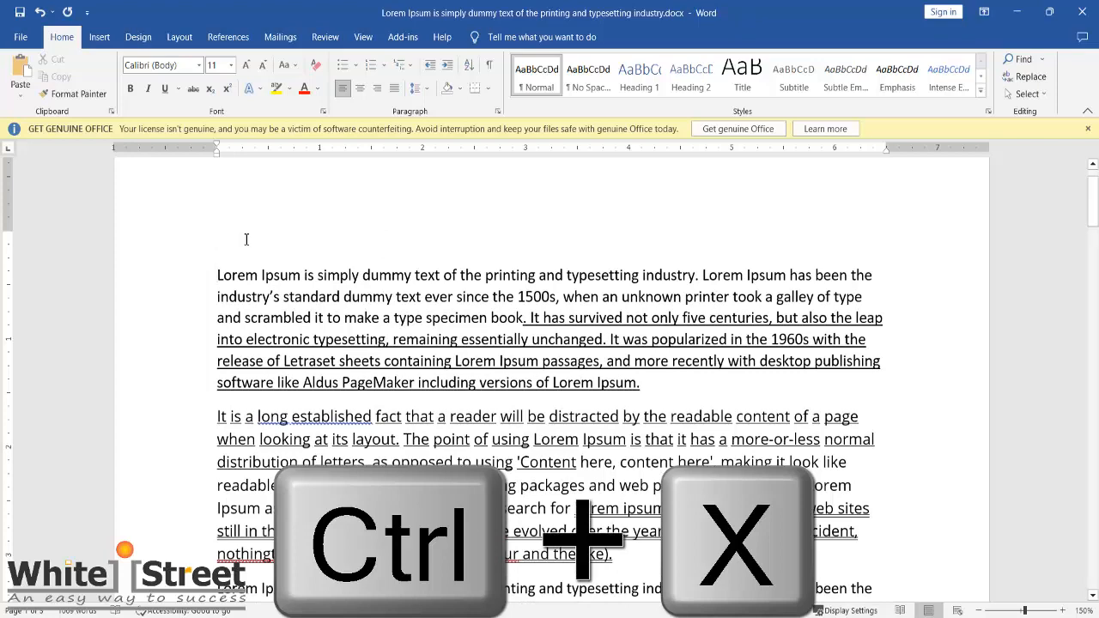
key(ctrl+v)
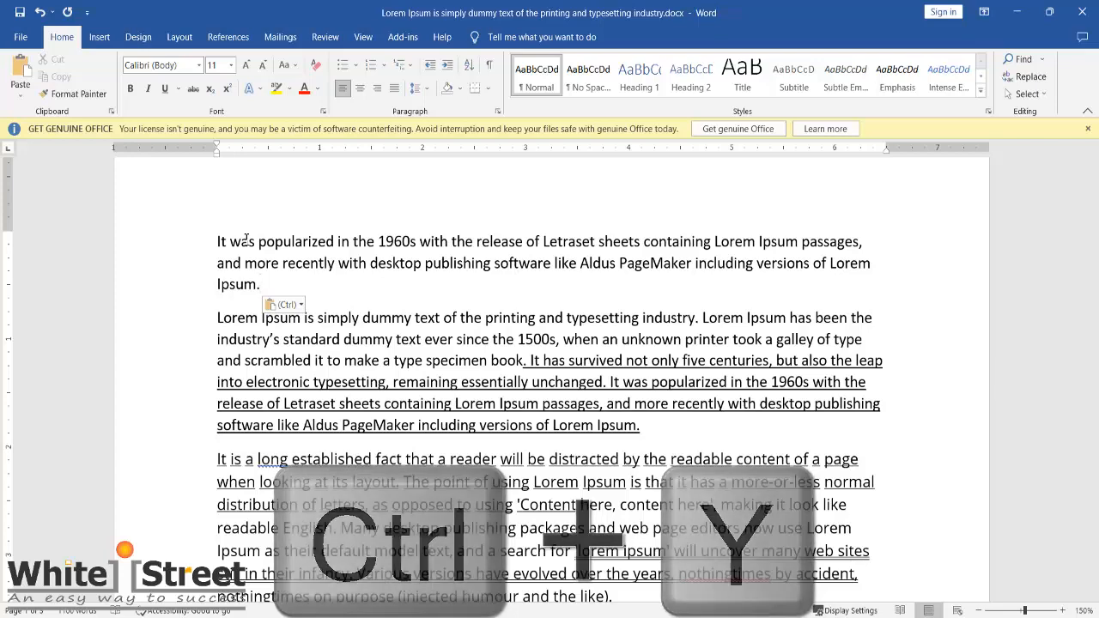
Step: Undo the paste, the inserted blank paragraph and the cut of the third paragraph's closing text
key(ctrl+z)
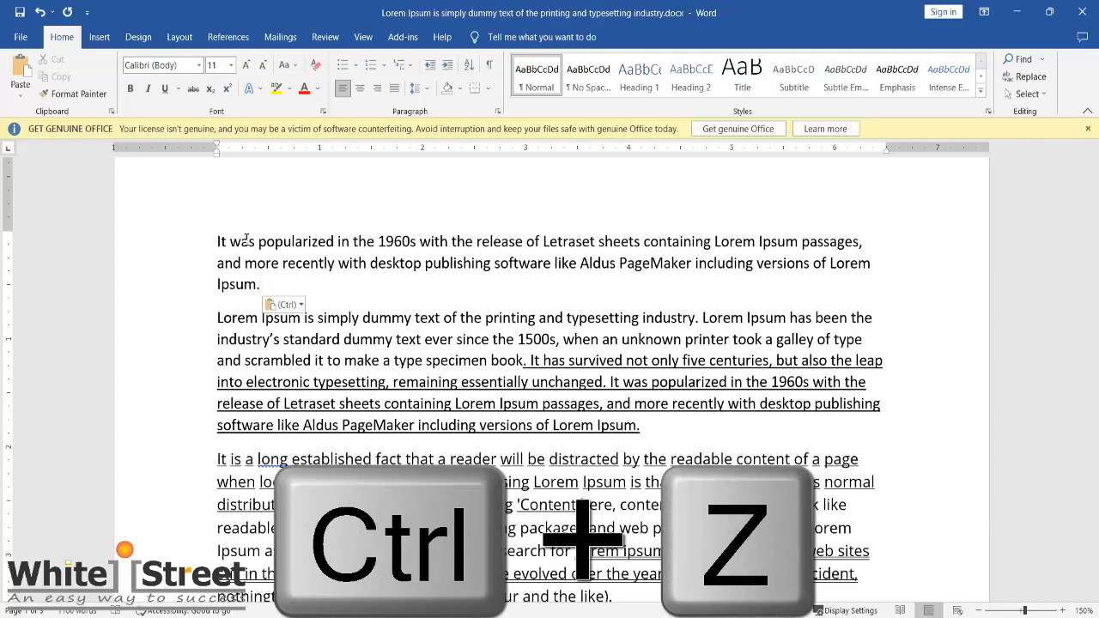
key(ctrl+y)
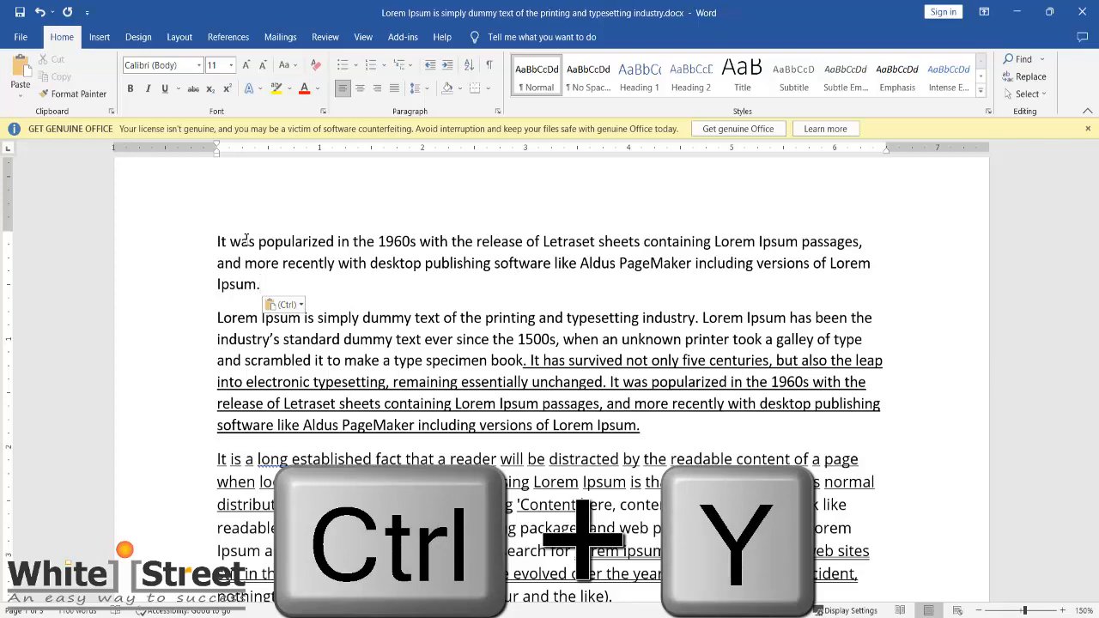
key(ctrl+y)
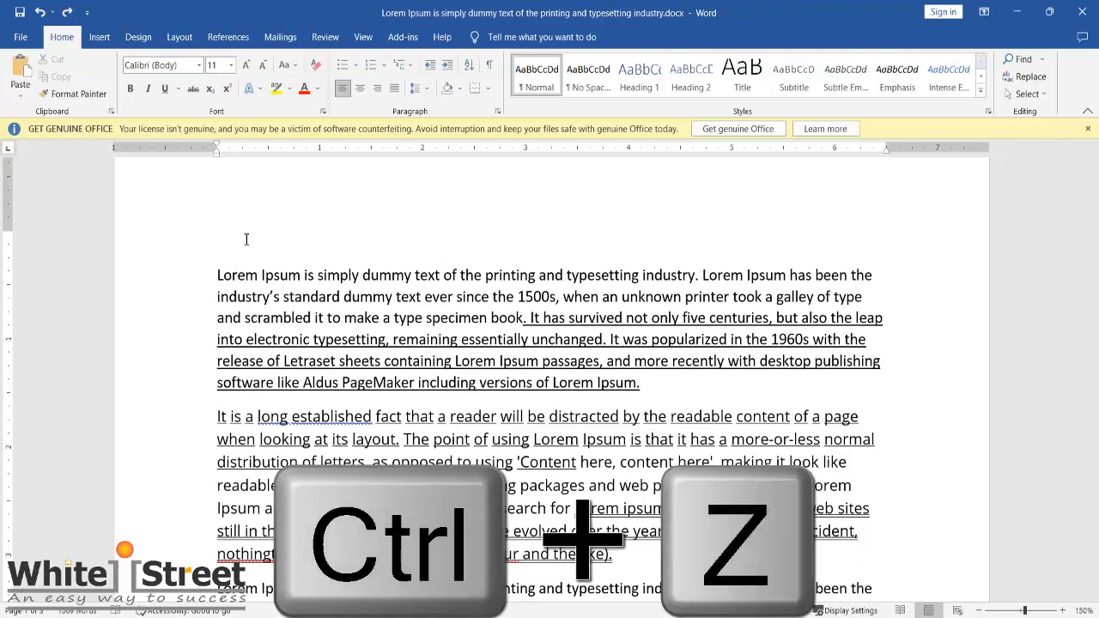
key(ctrl+z)
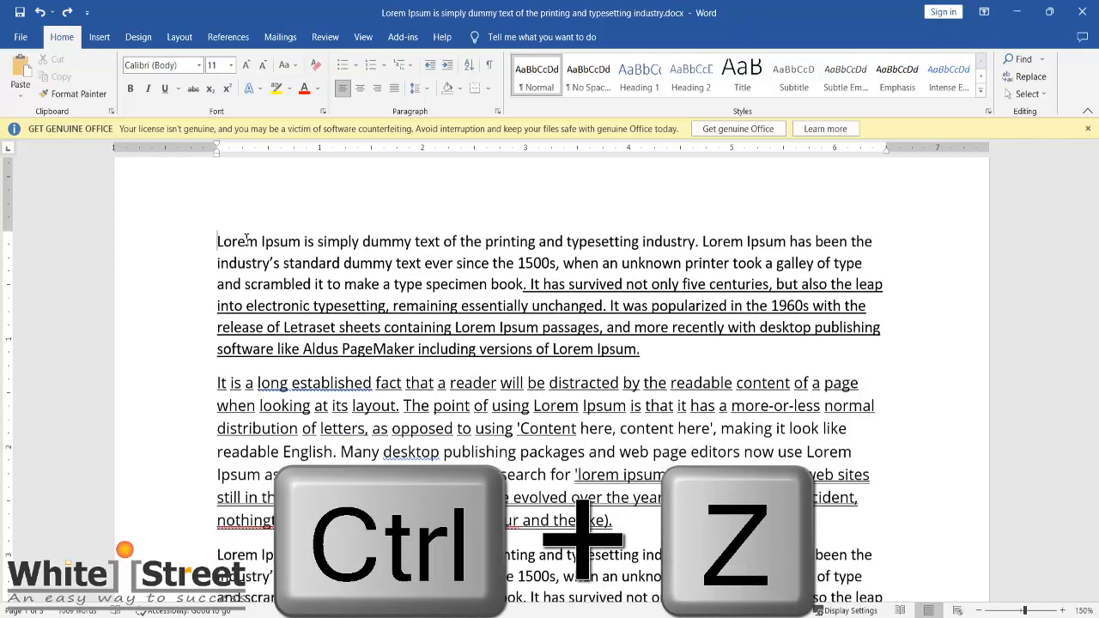
key(ctrl+z)
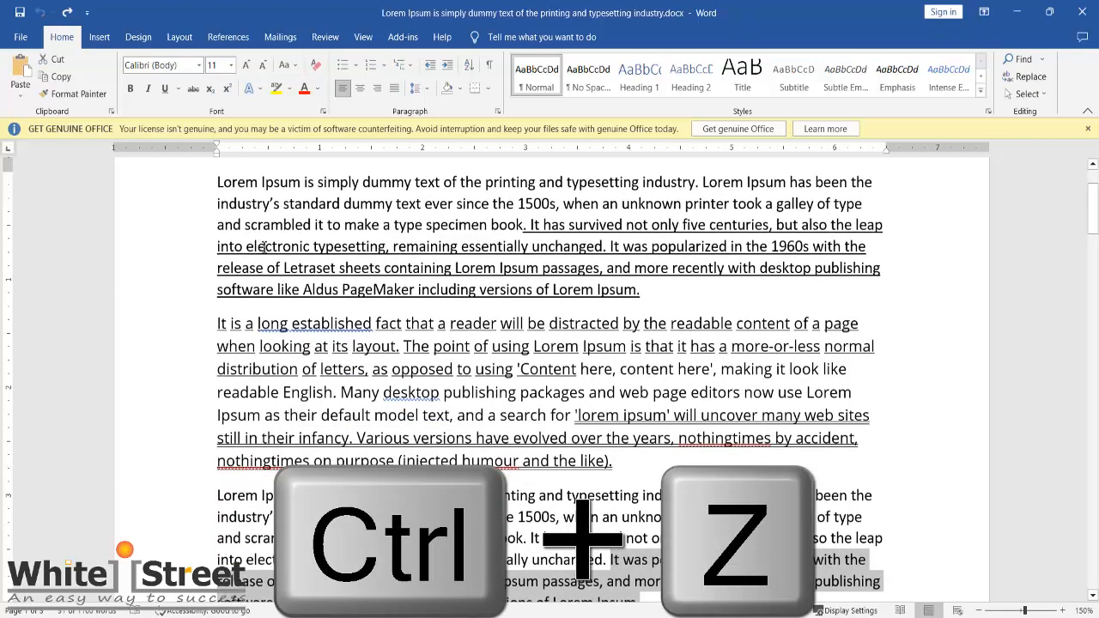
Step: Redo the cut of the third paragraph's text from "It was popularized in the 1960s" to its end
scroll(389, 331, down, 1)
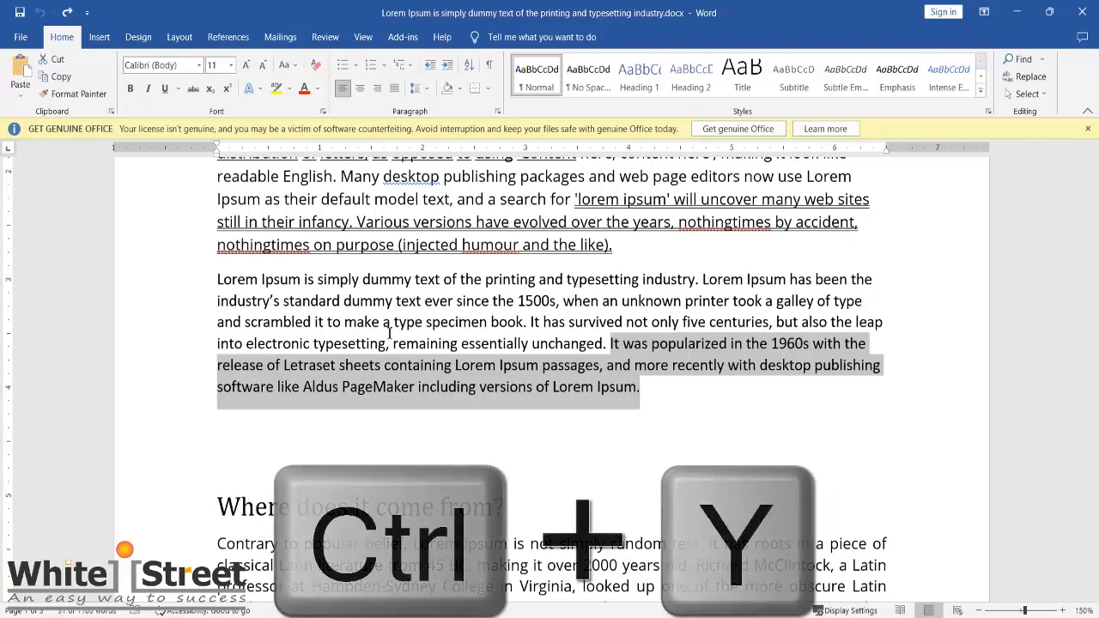
key(ctrl+y)
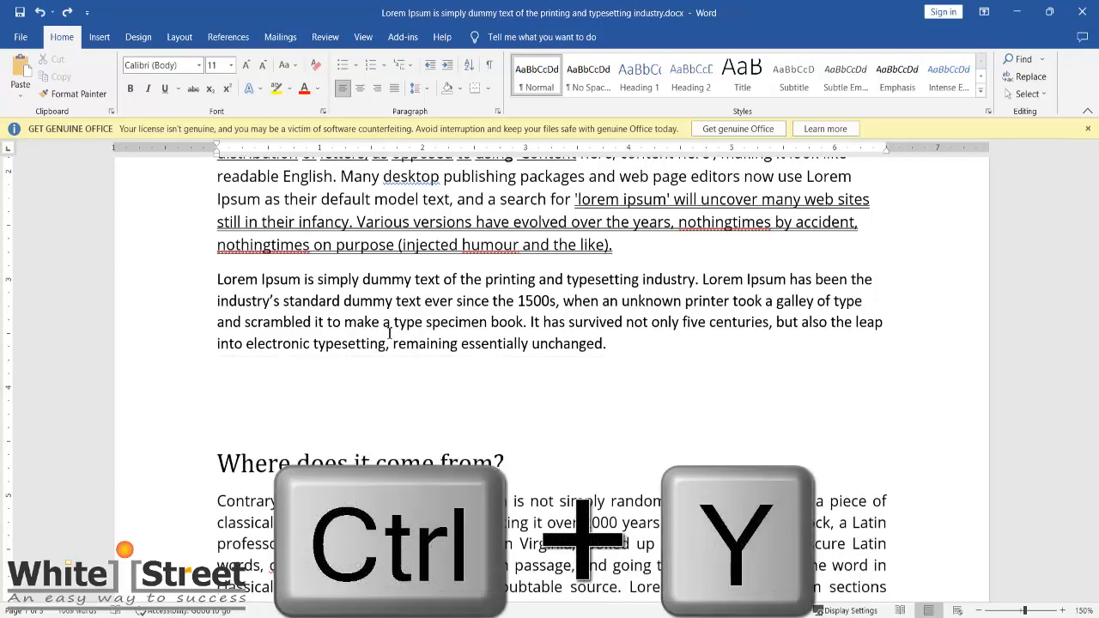